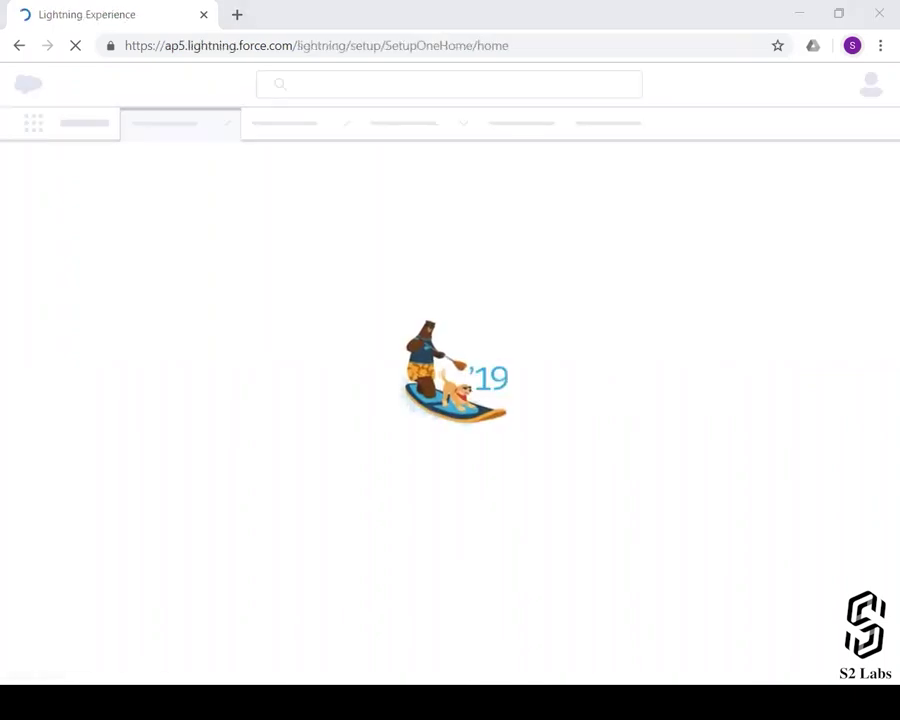
Step: Open a new incognito browser window and go to login.salesforce.com
right_click(408, 703)
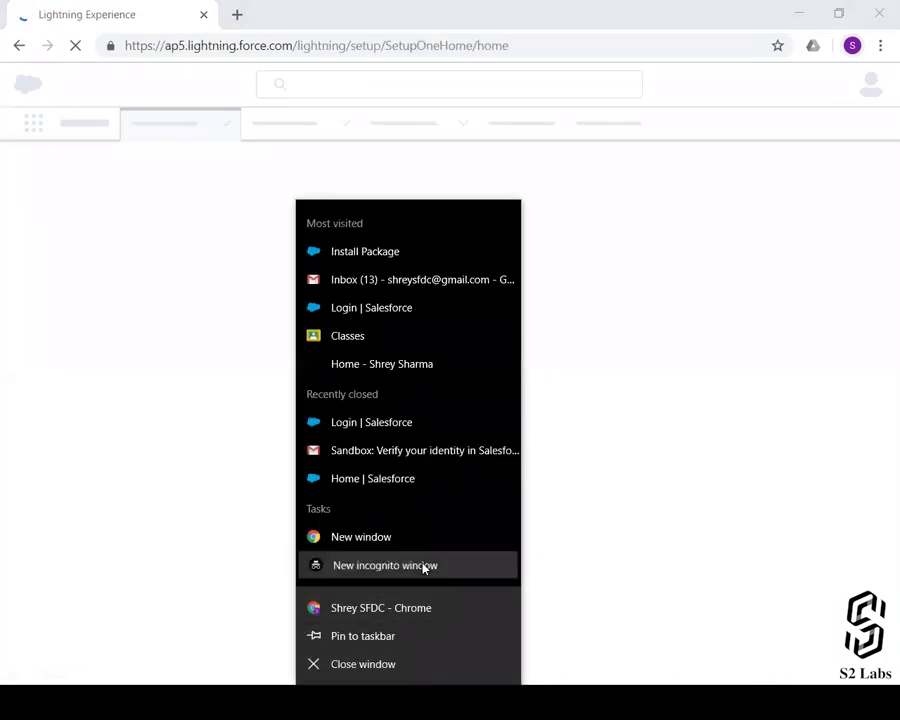
left_click(423, 567)
type("log")
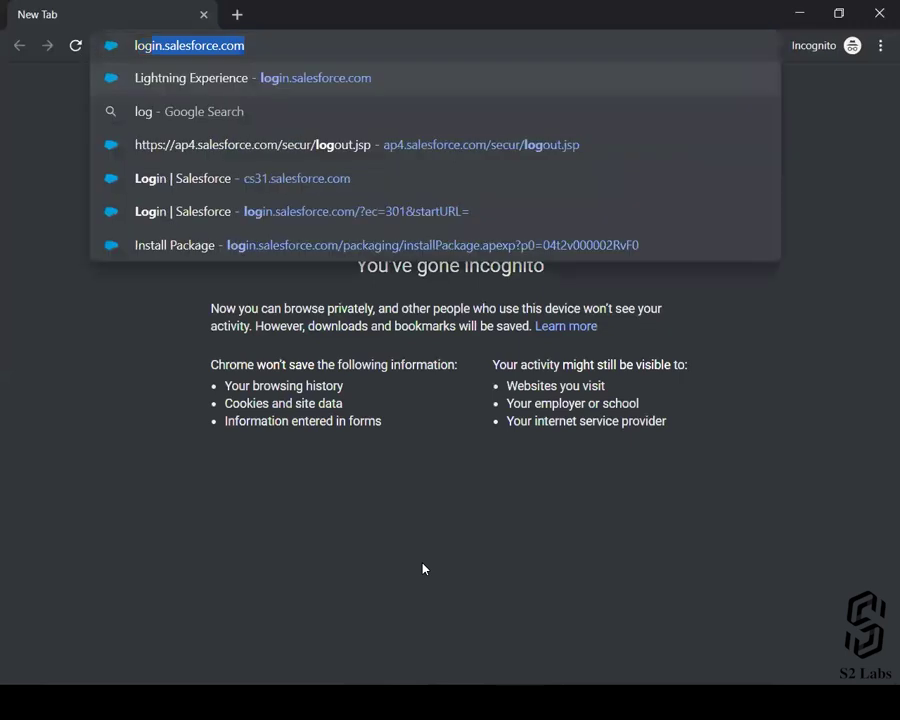
key("Return")
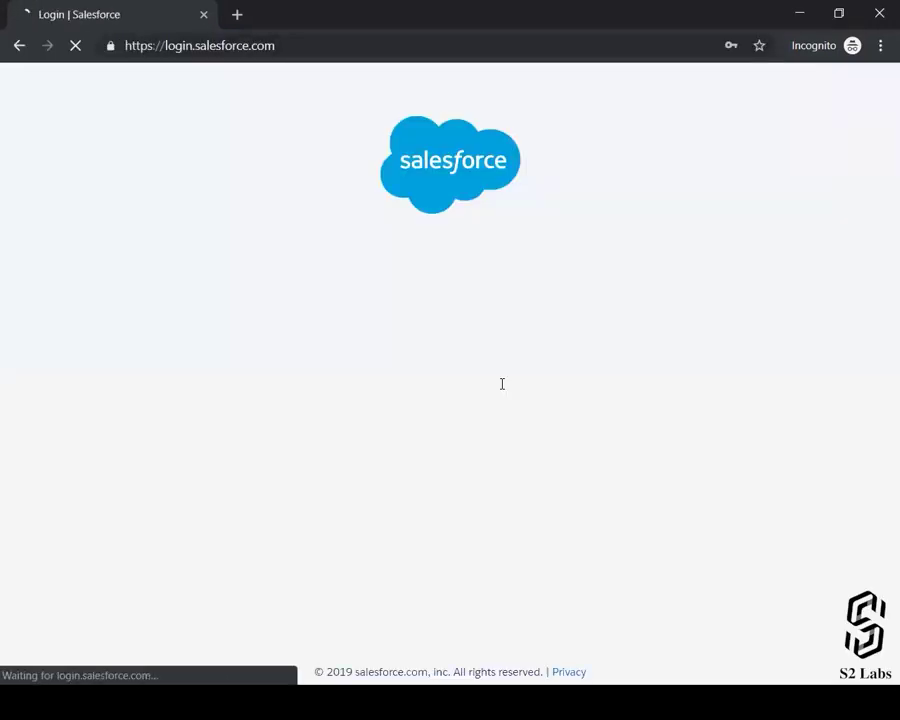
Step: Log in to Salesforce with the saved account's username and password
left_click(428, 297)
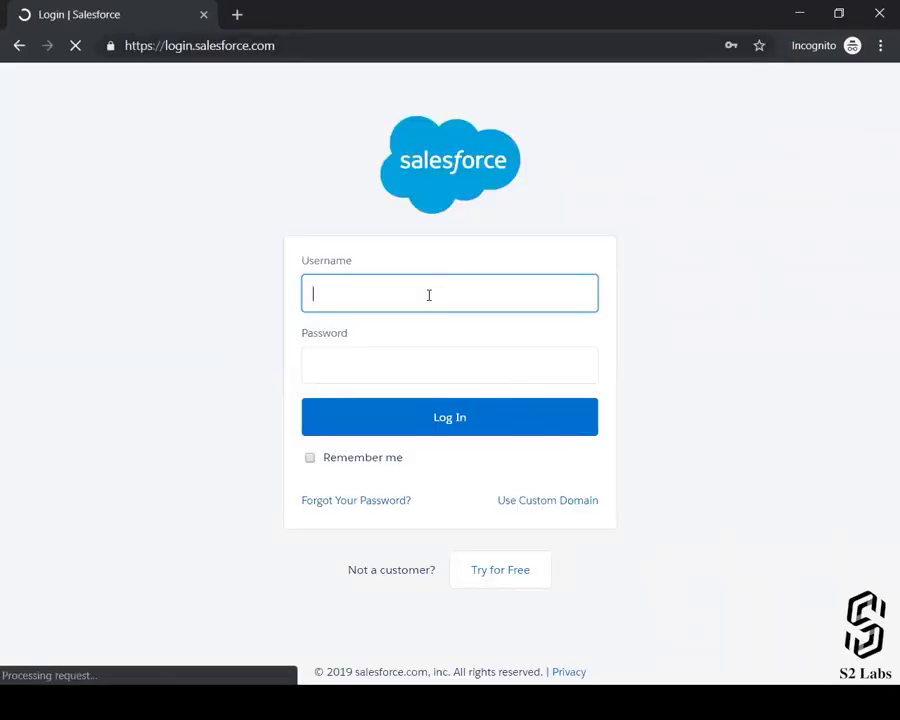
type("may")
key("Down")
key("Return")
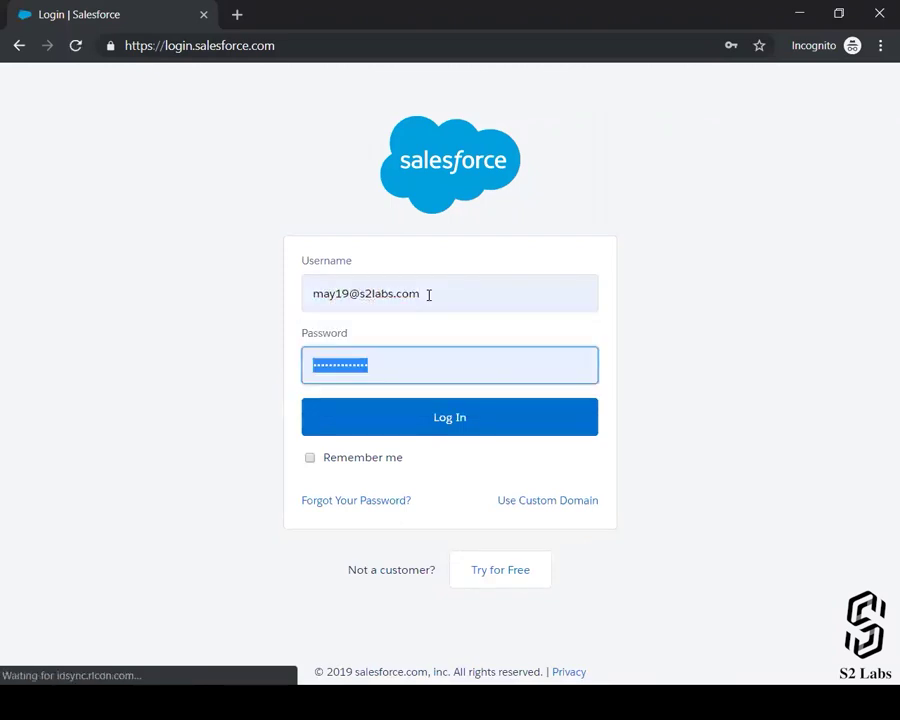
left_click(412, 427)
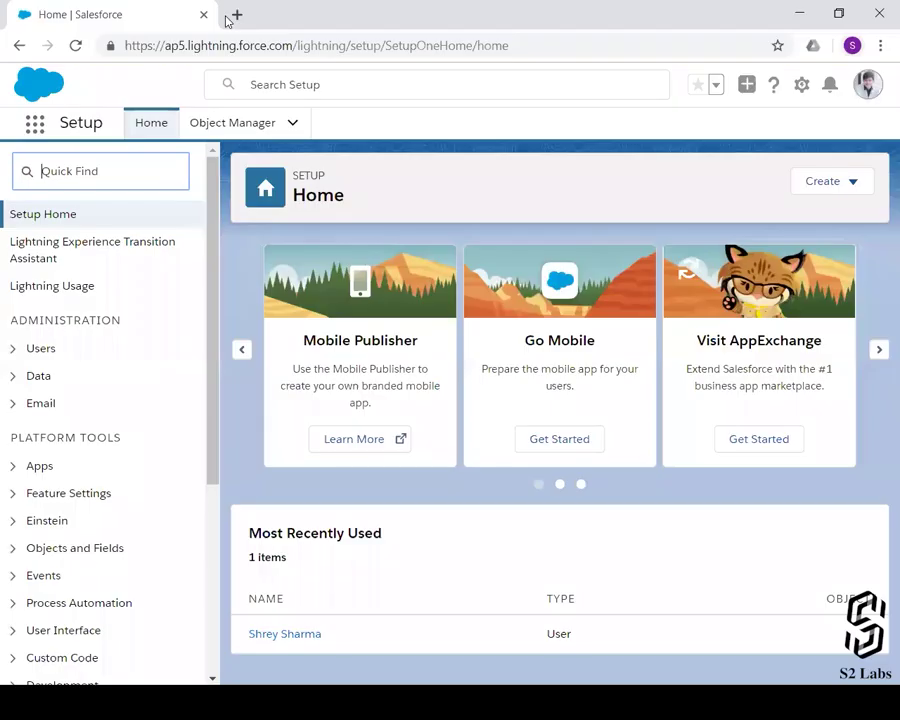
Step: Switch to Gmail in a new tab of the regular window and read the newest "Verify your identity in Salesforce" email in All Mail
left_click(236, 15)
type("gmail.com")
key("Return")
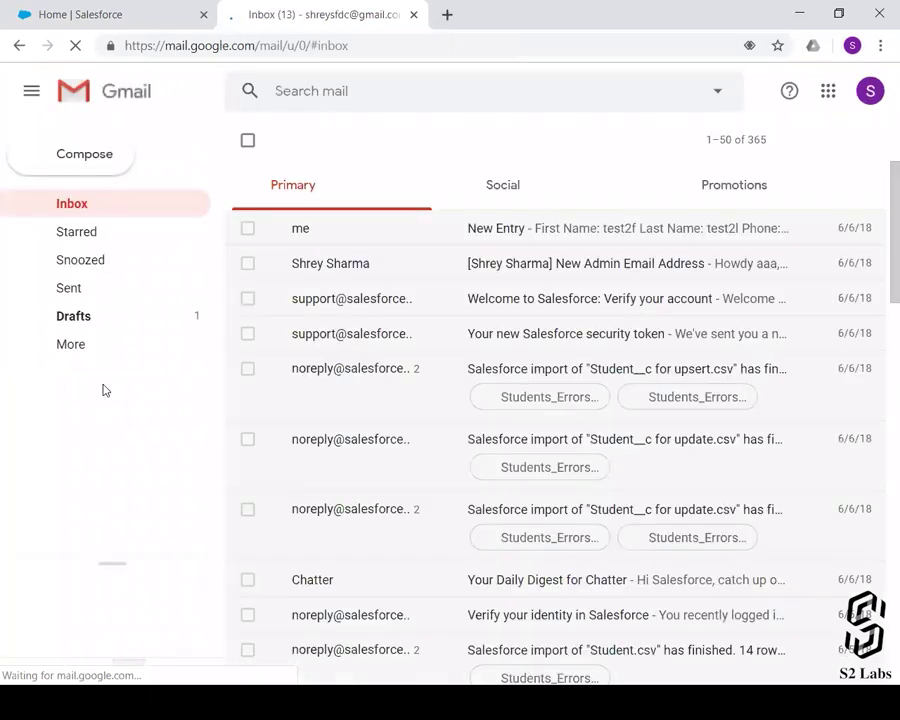
left_click(71, 344)
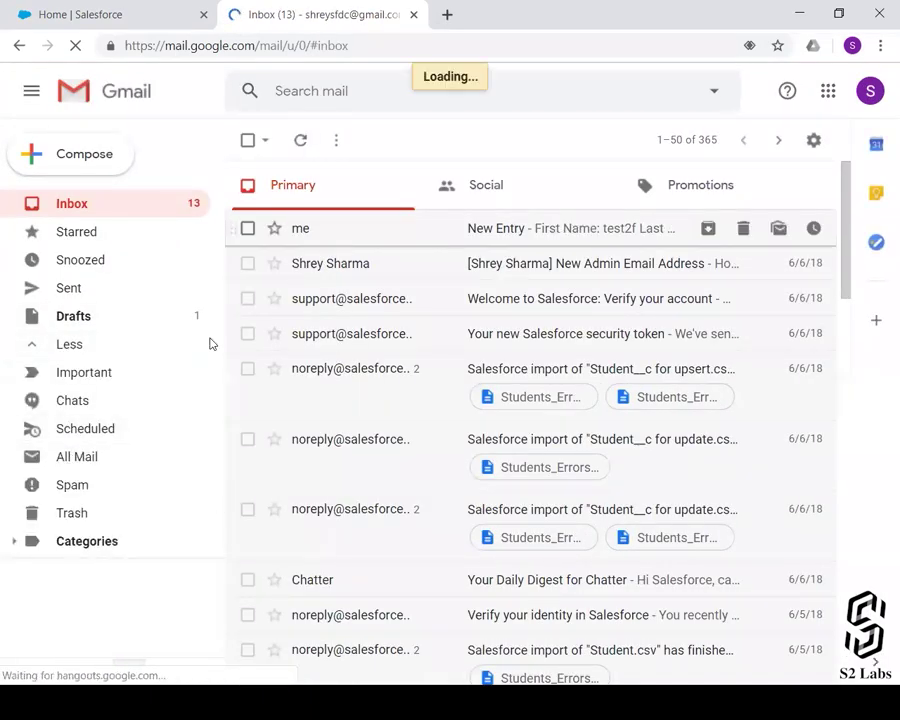
left_click(106, 454)
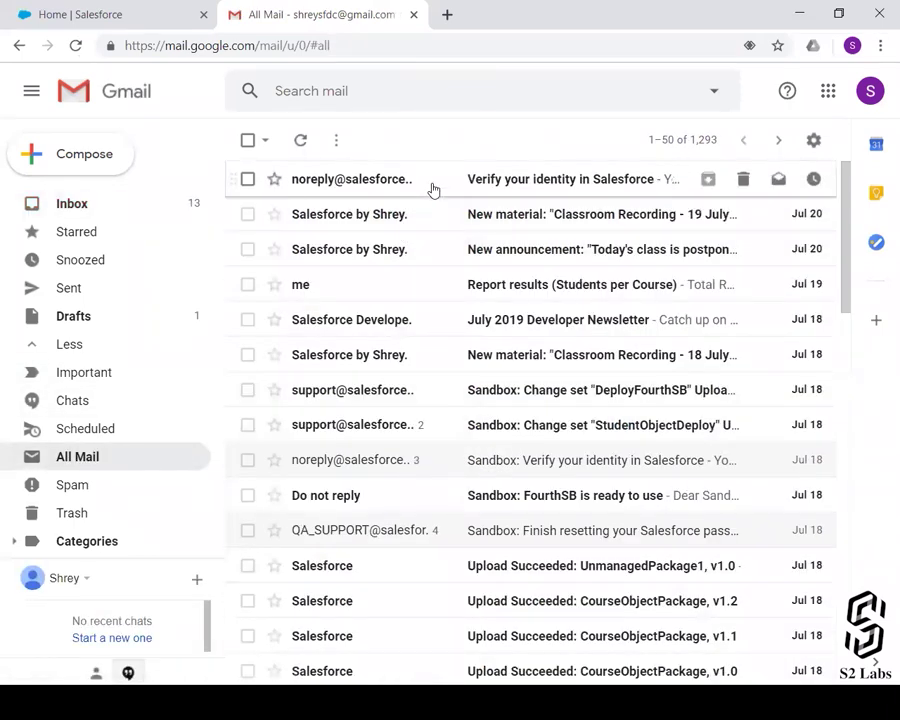
left_click(433, 190)
key("alt+Tab")
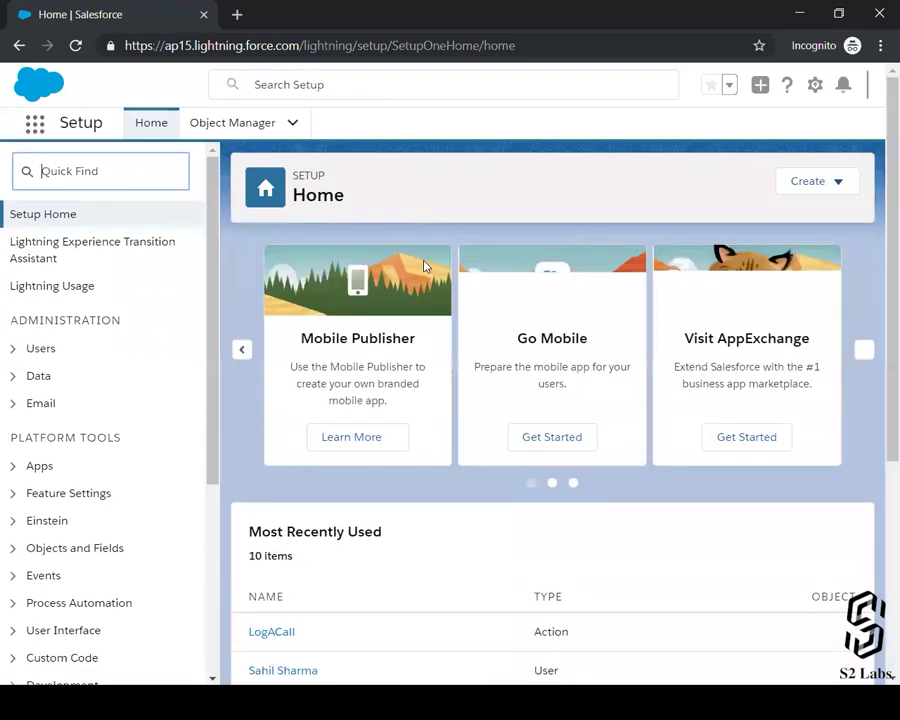
Step: Close the verification email and the Gmail tab, and switch back to the incognito Salesforce Setup window
scroll(424, 265, "down", 2)
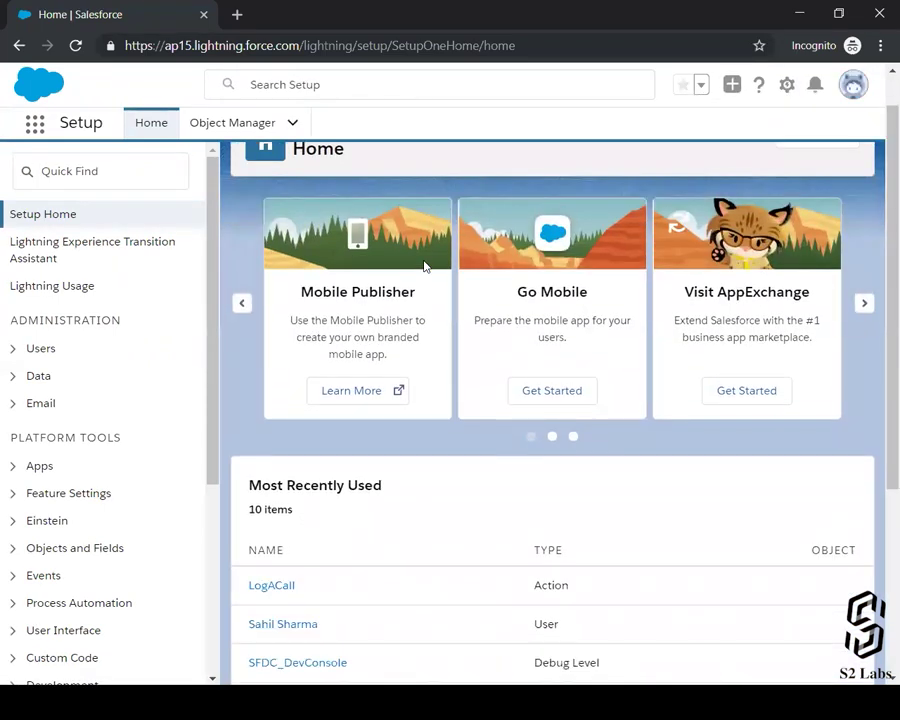
scroll(422, 243, "up", 2)
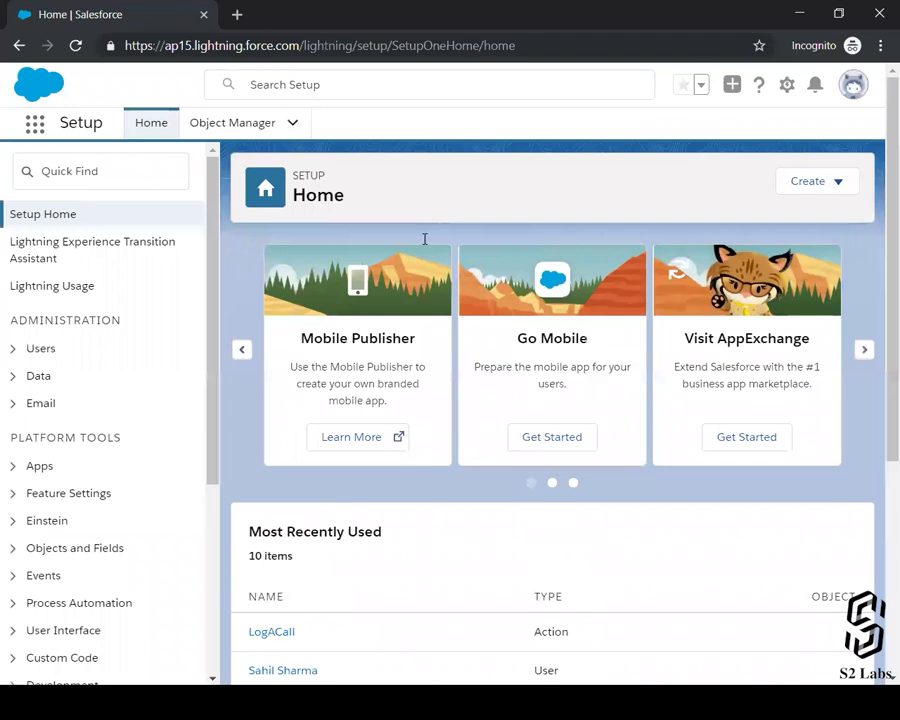
key("alt+Tab")
left_click(247, 140)
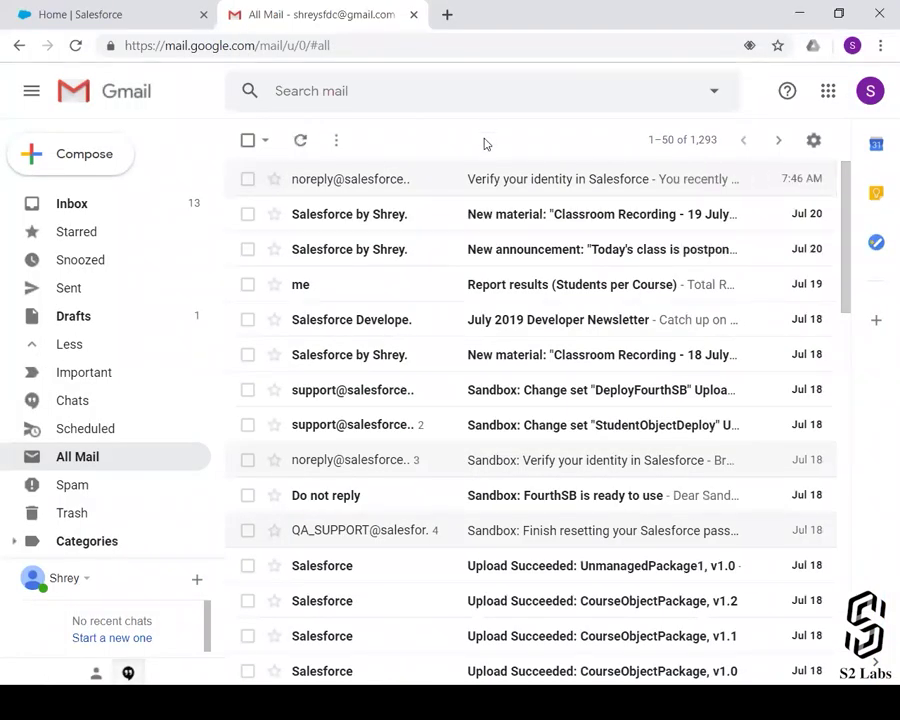
key("alt+Tab")
scroll(392, 518, "down", 1)
key("alt+Tab")
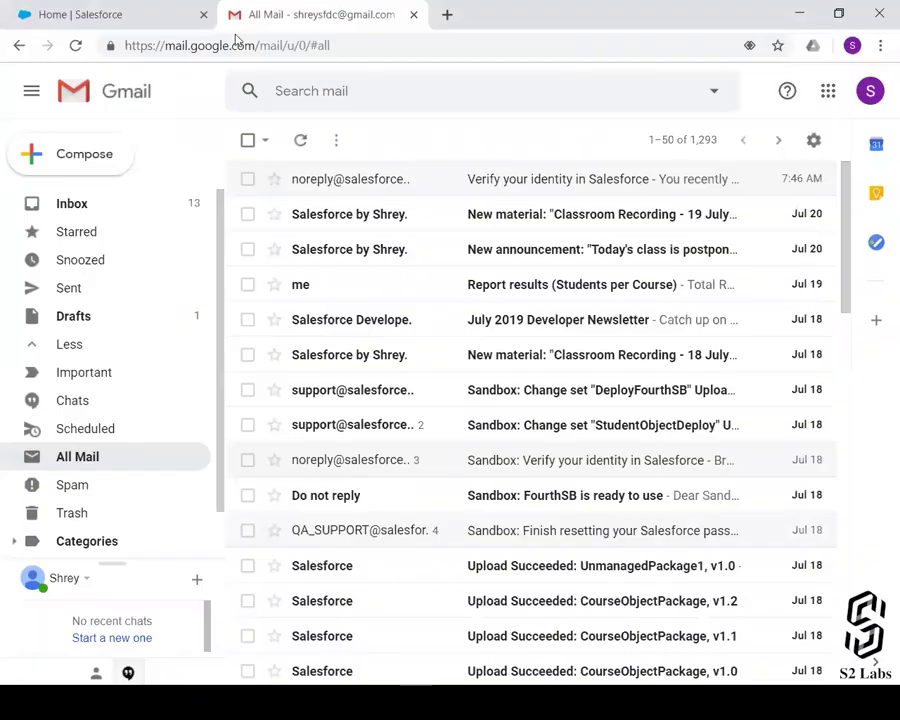
left_click(413, 14)
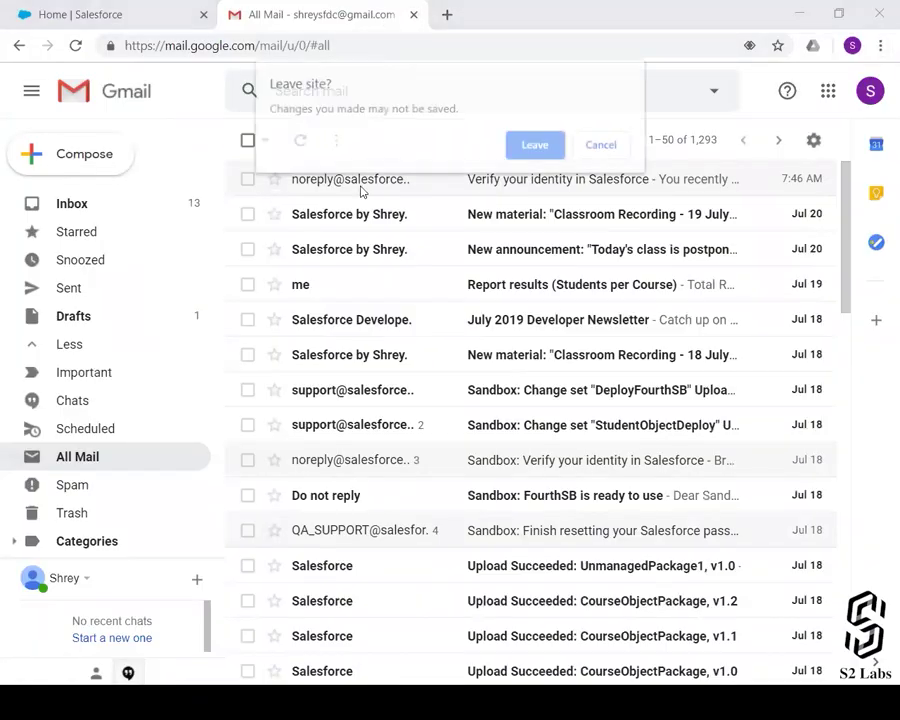
left_click(536, 145)
key("alt+Tab")
Step: Find Package Manager in Setup and open the details of CourseObjectPackage
left_click(56, 182)
type("Pac")
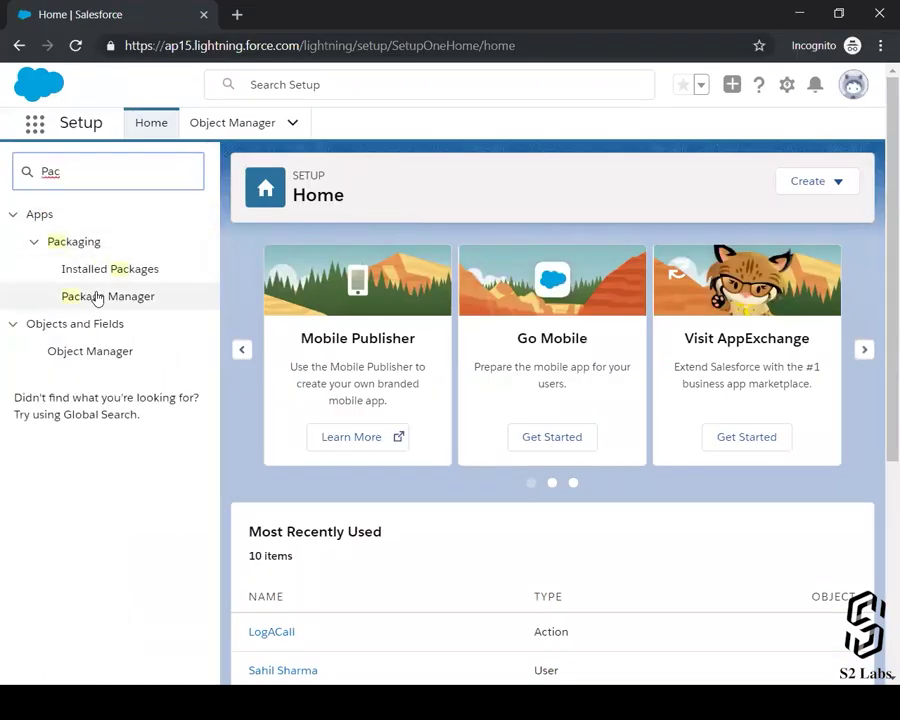
left_click(97, 299)
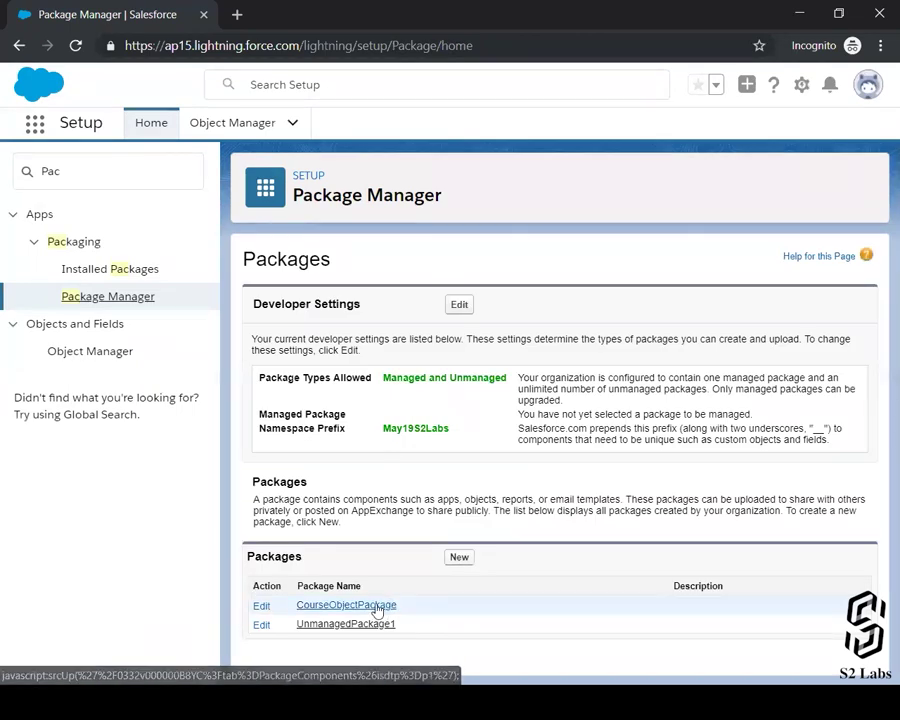
left_click(373, 608)
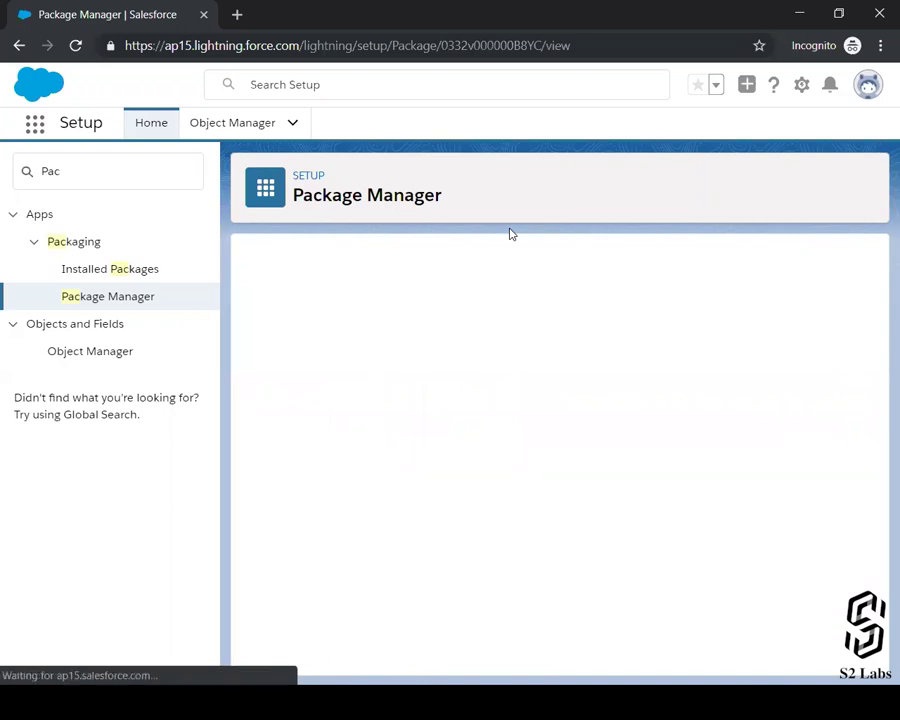
scroll(544, 478, "down", 1)
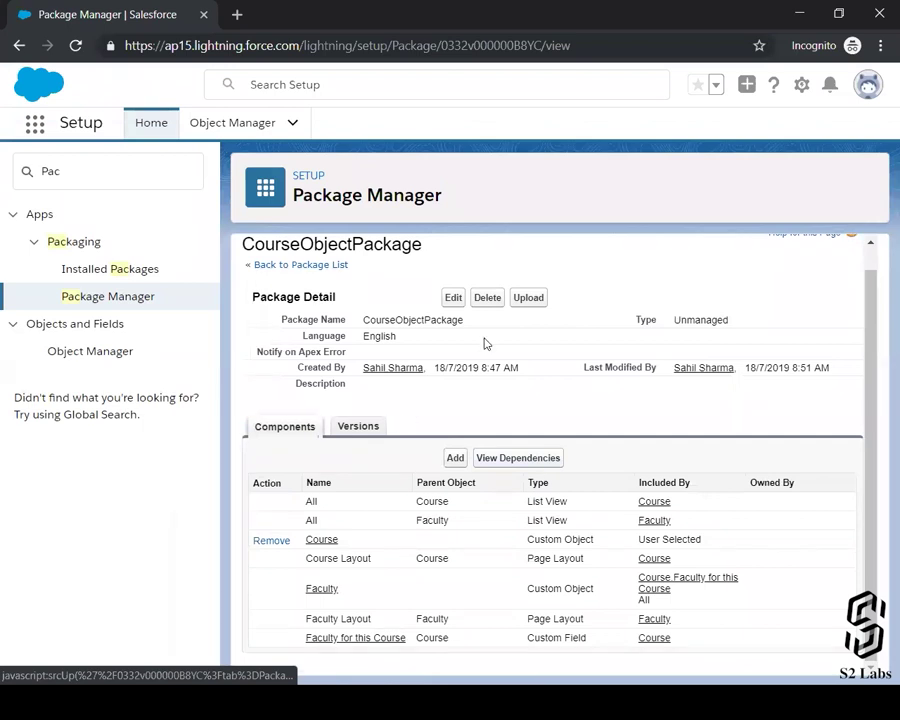
left_click(527, 298)
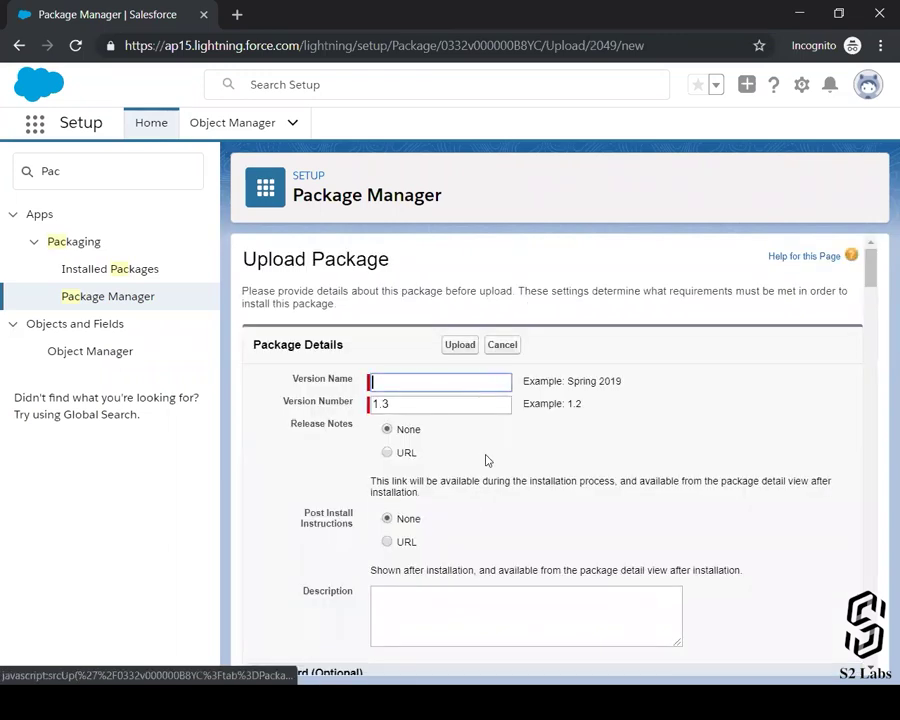
scroll(484, 460, "down", 2)
scroll(513, 360, "up", 1)
scroll(513, 360, "up", 2)
left_click(517, 349)
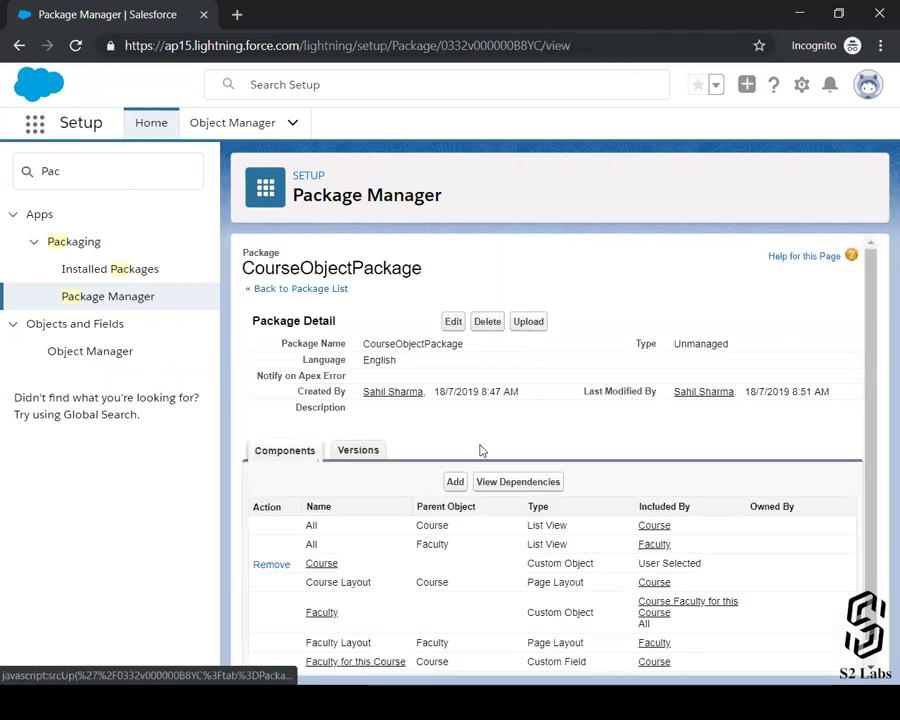
Step: Open version 1.0 (FirstVersion) of CourseObjectPackage and deprecate it
scroll(481, 450, "down", 1)
left_click(359, 426)
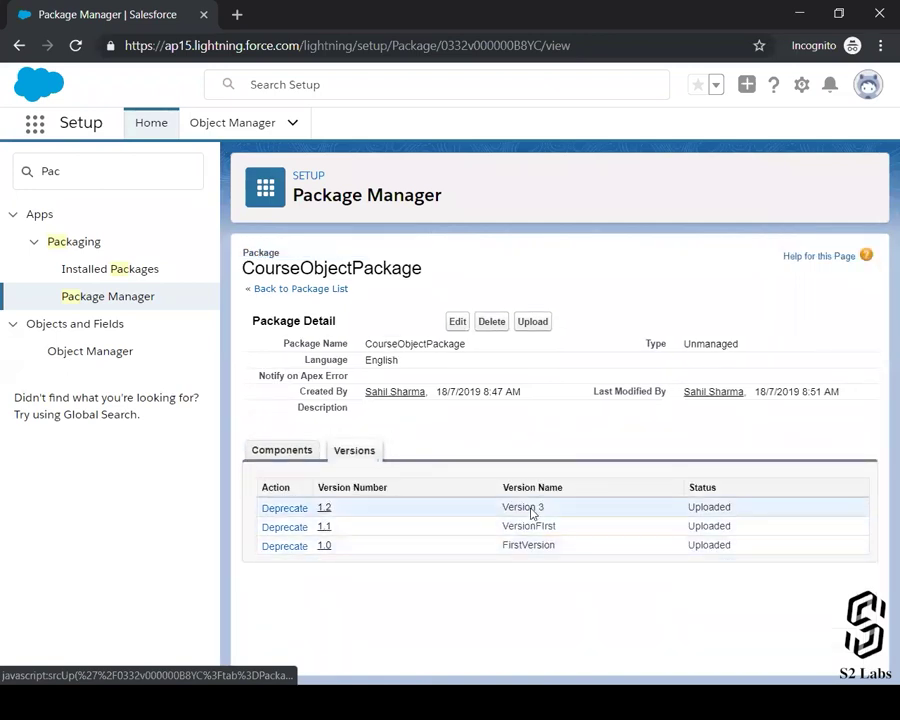
left_click(325, 548)
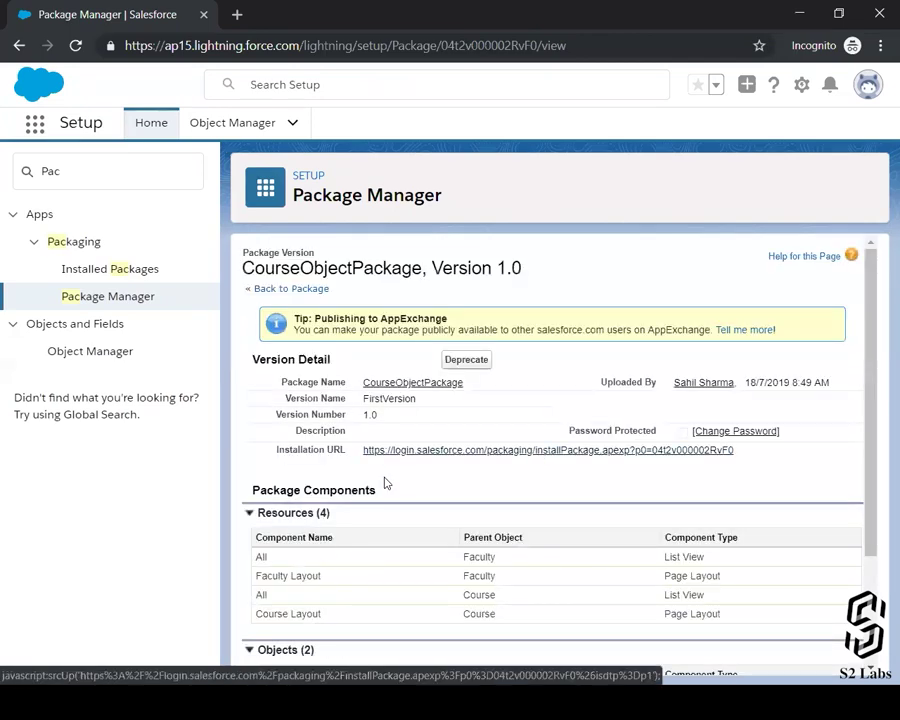
left_click(466, 360)
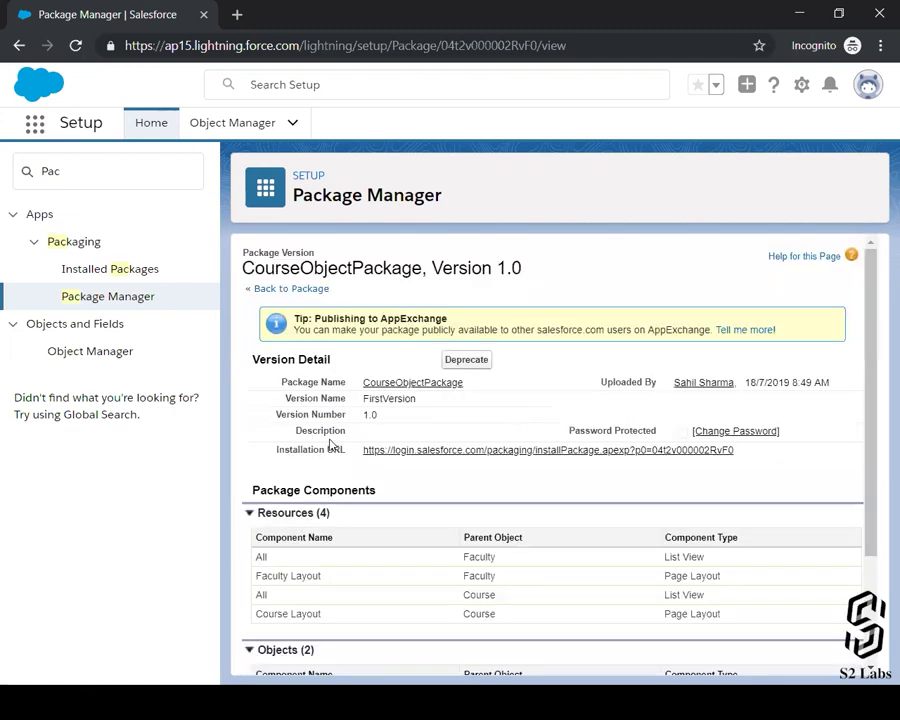
left_click(542, 409)
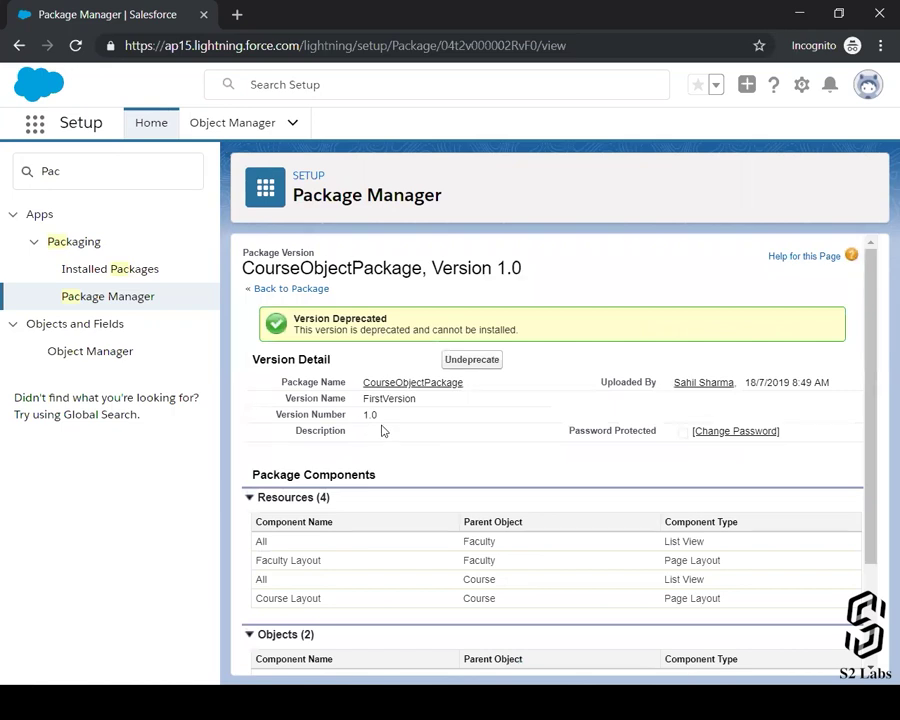
Step: Return to the version list of CourseObjectPackage and deprecate version 1.1
scroll(368, 404, "down", 1)
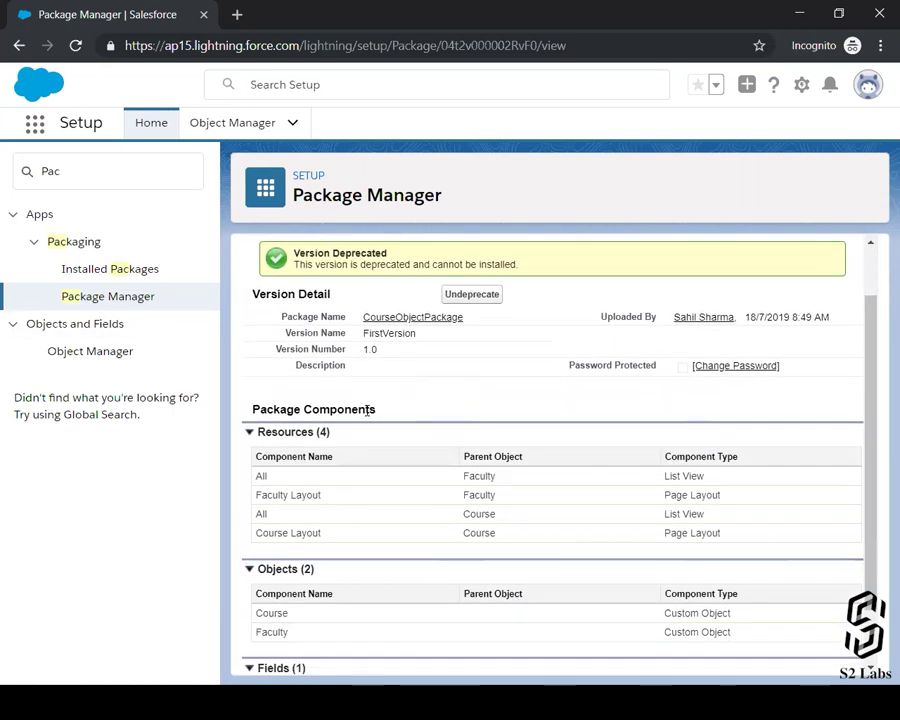
scroll(378, 341, "up", 1)
left_click(110, 299)
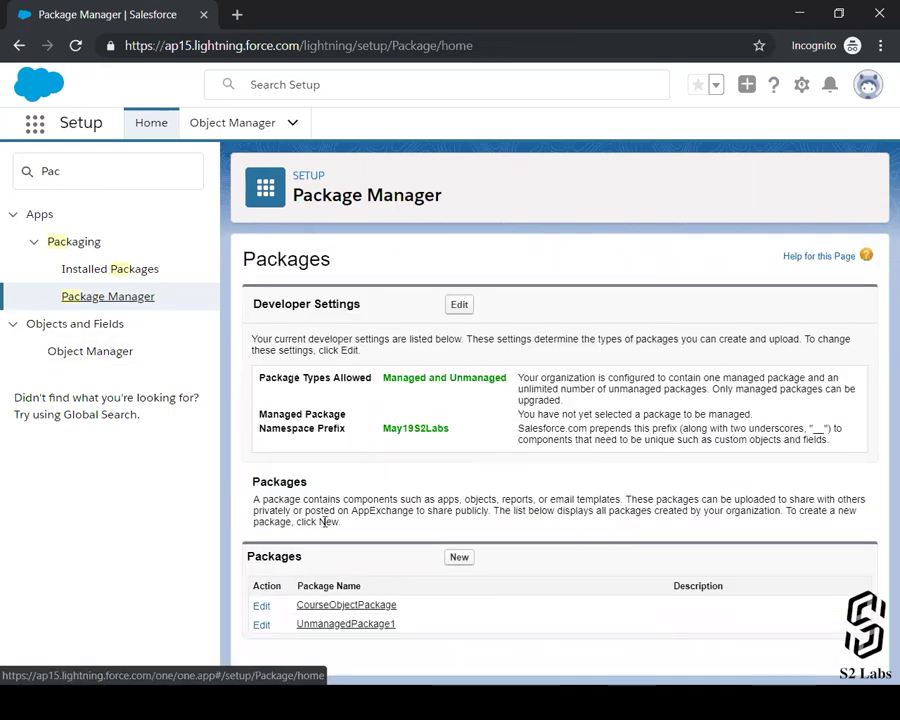
left_click(318, 608)
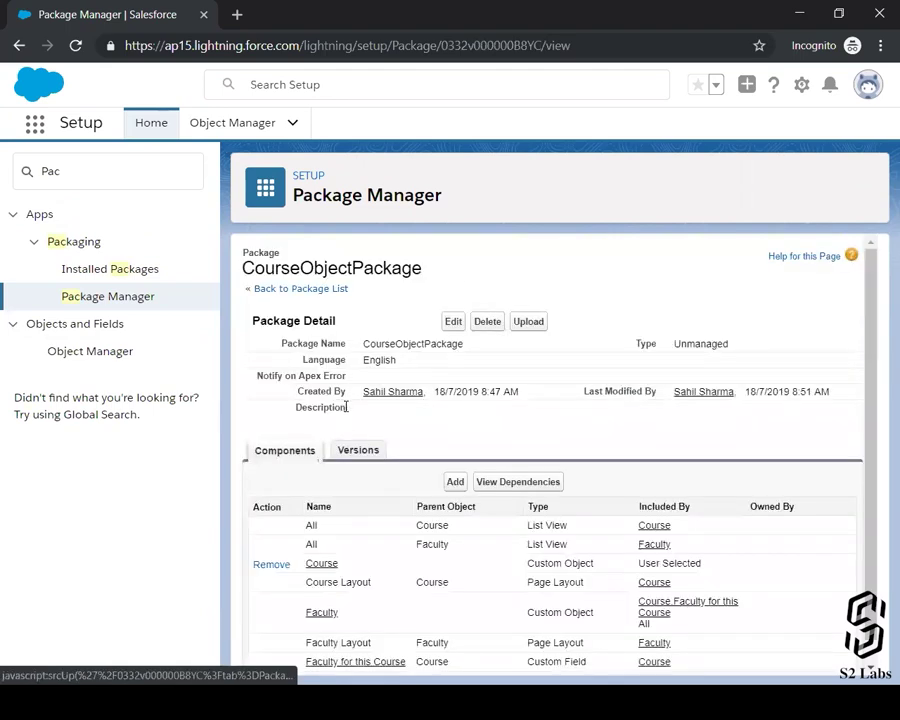
left_click(366, 453)
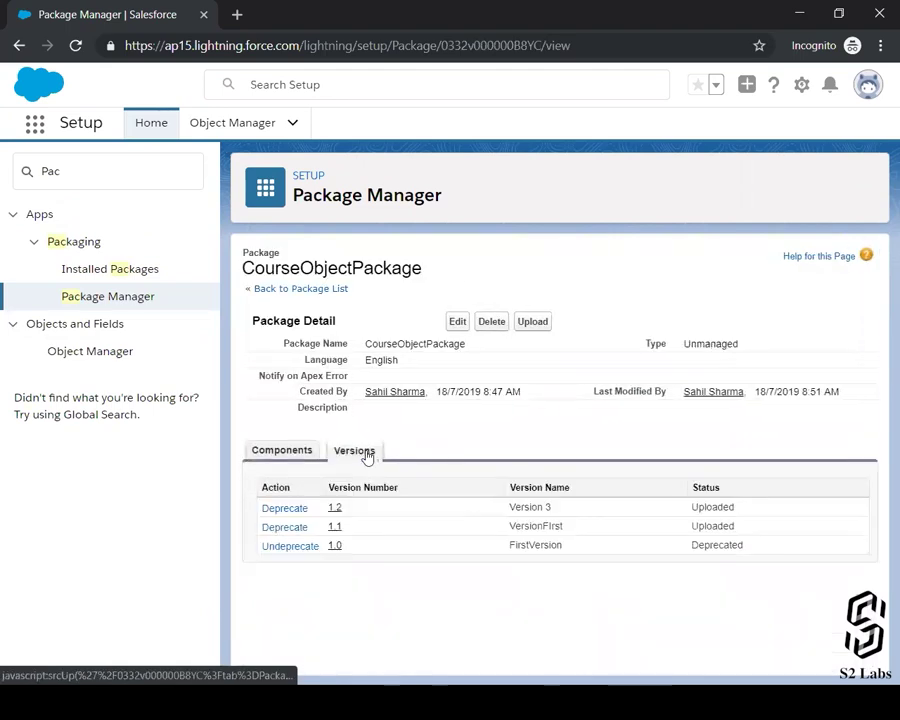
left_click(299, 532)
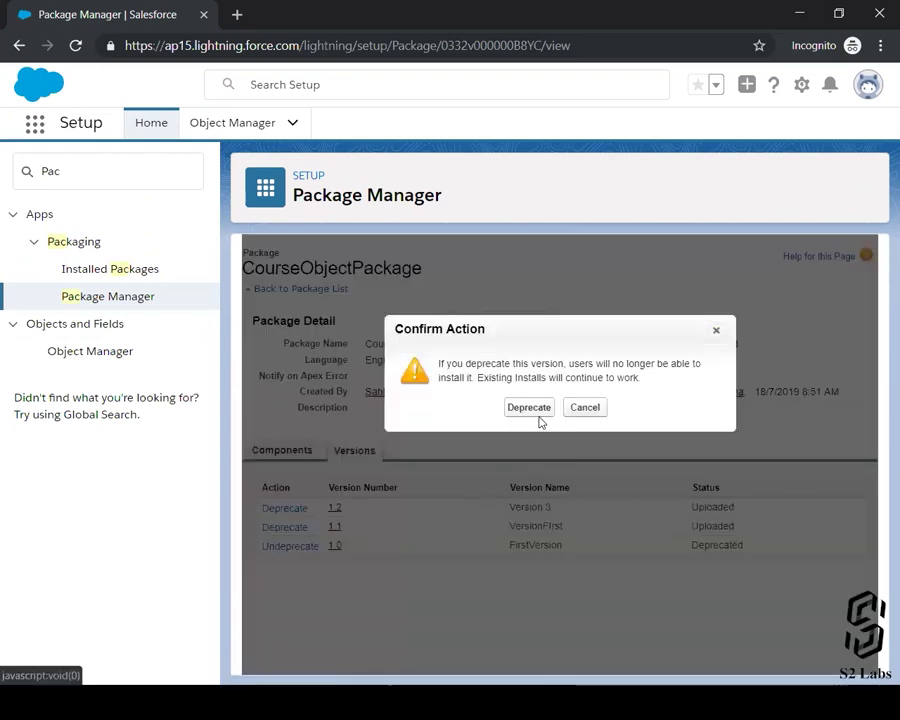
left_click(540, 407)
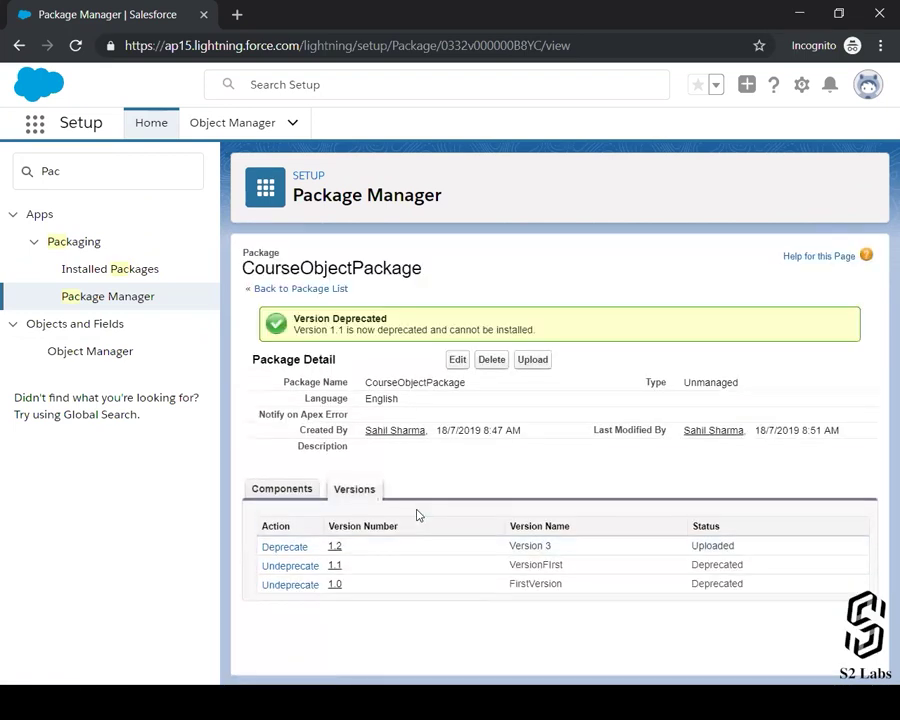
Step: Open version 1.2 (Version 3) of CourseObjectPackage and copy its installation URL
left_click(334, 548)
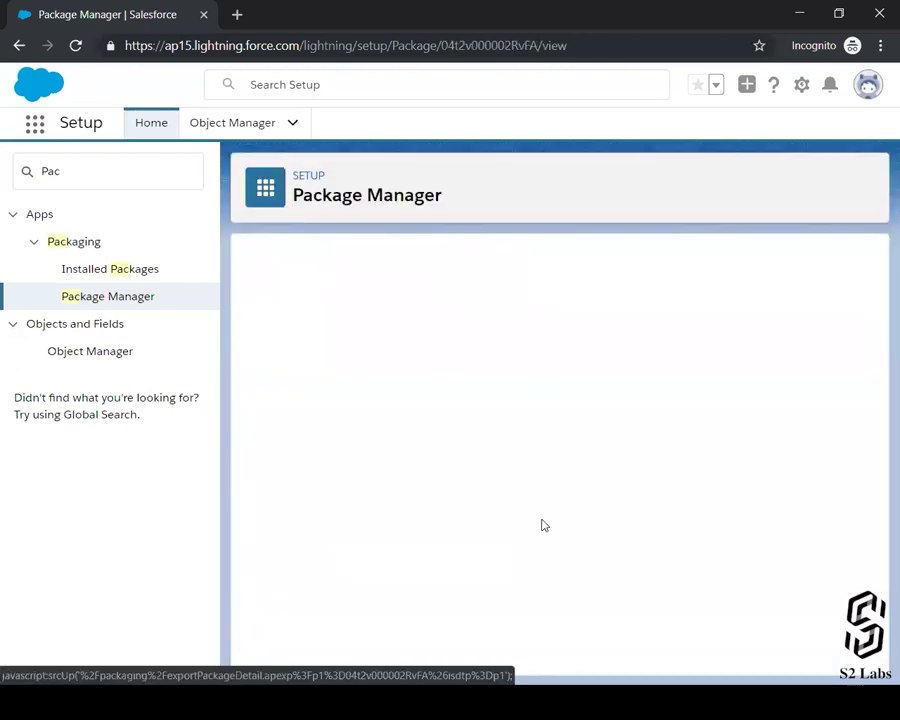
scroll(543, 525, "down", 3)
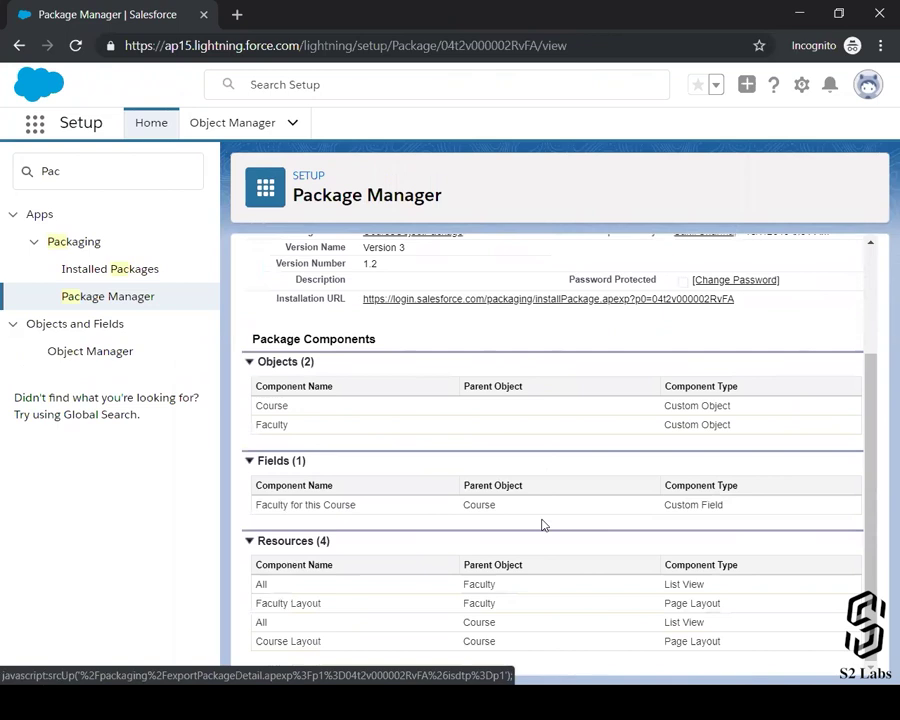
scroll(538, 522, "up", 3)
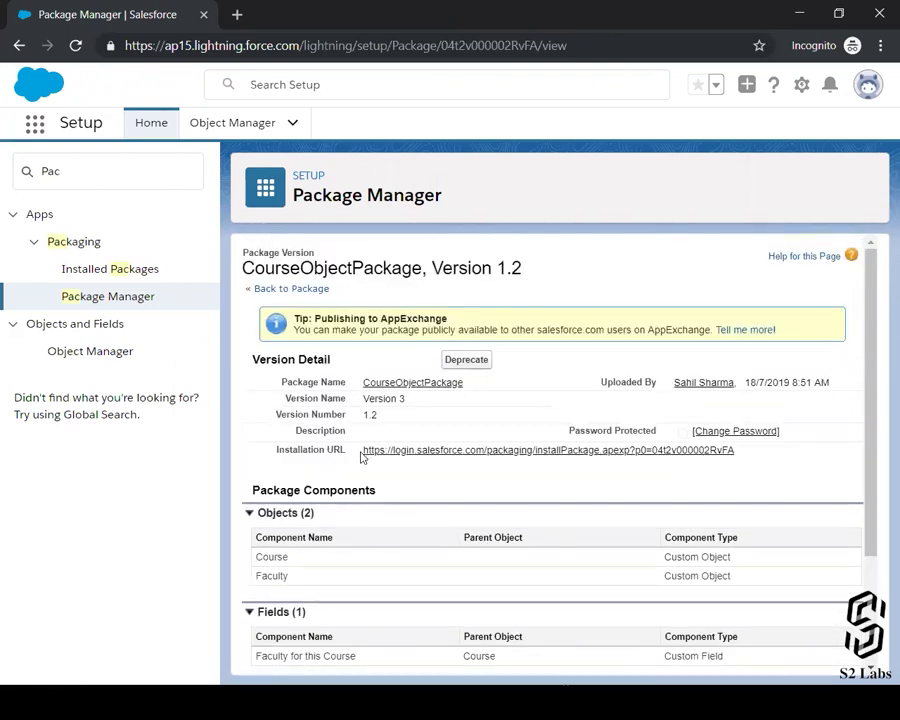
left_click_drag(363, 456, 749, 458)
key("ctrl+c")
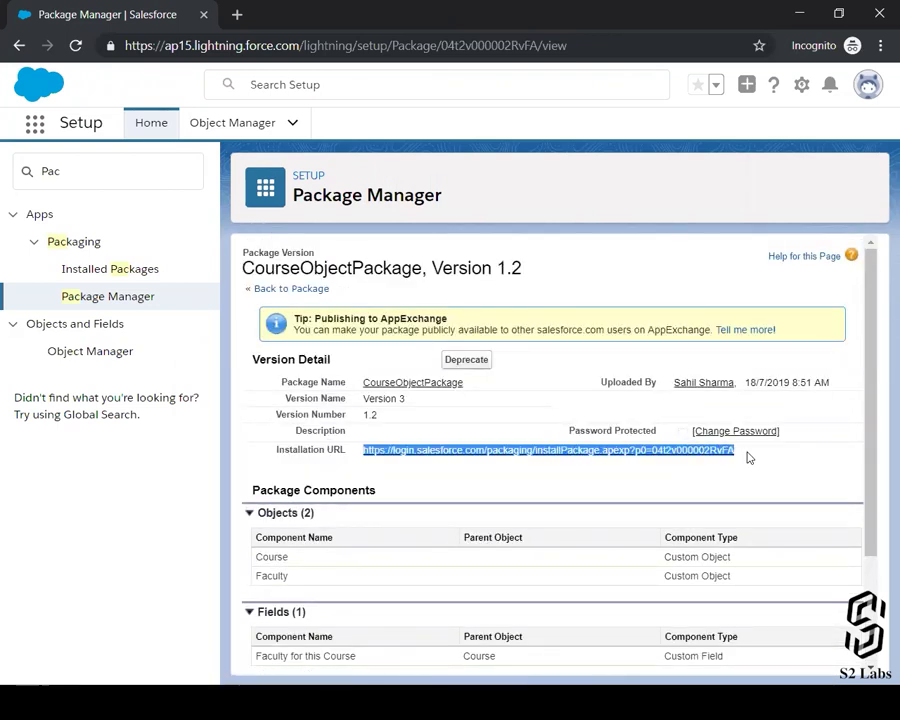
Step: Switch to the target org's browser window and open the copied package installation URL in a new tab
key("alt+Tab")
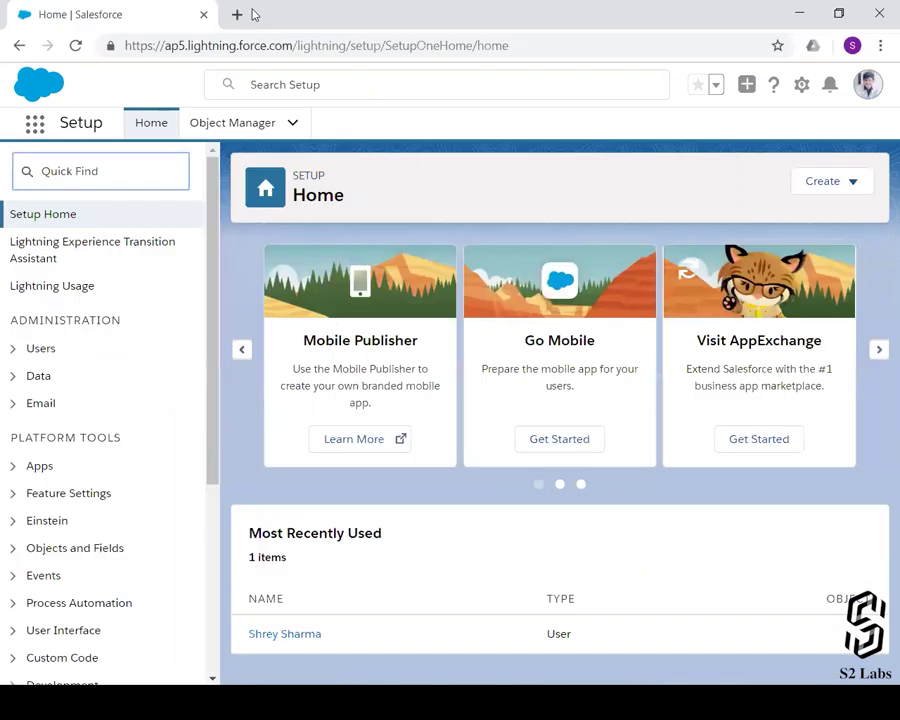
left_click(237, 14)
key("ctrl+v")
key("Return")
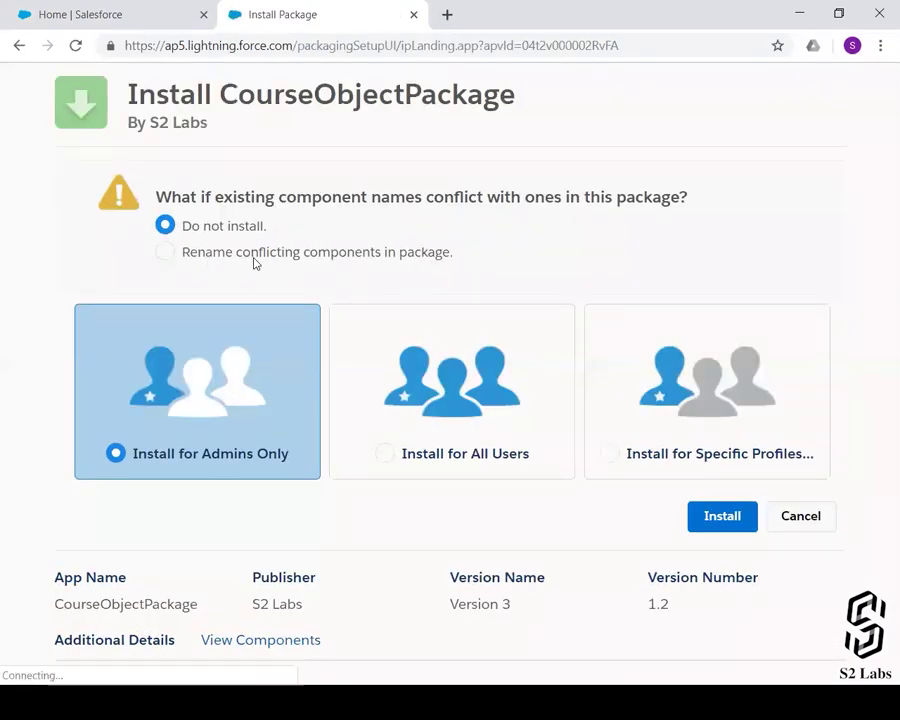
Step: Install CourseObjectPackage for all users, with conflicting components in the package renamed
left_click(275, 255)
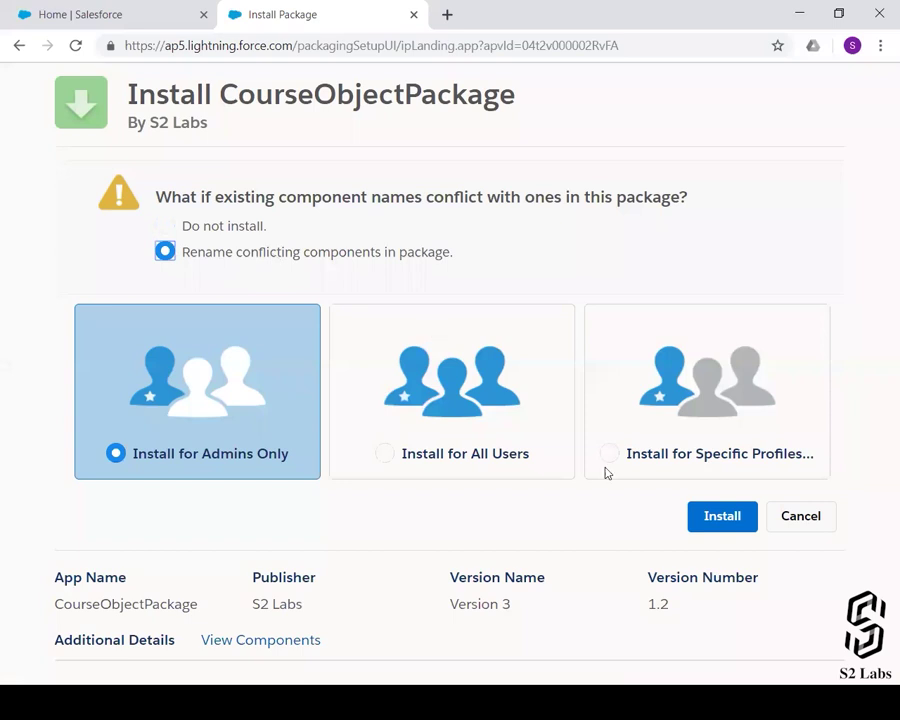
left_click(514, 456)
left_click(720, 518)
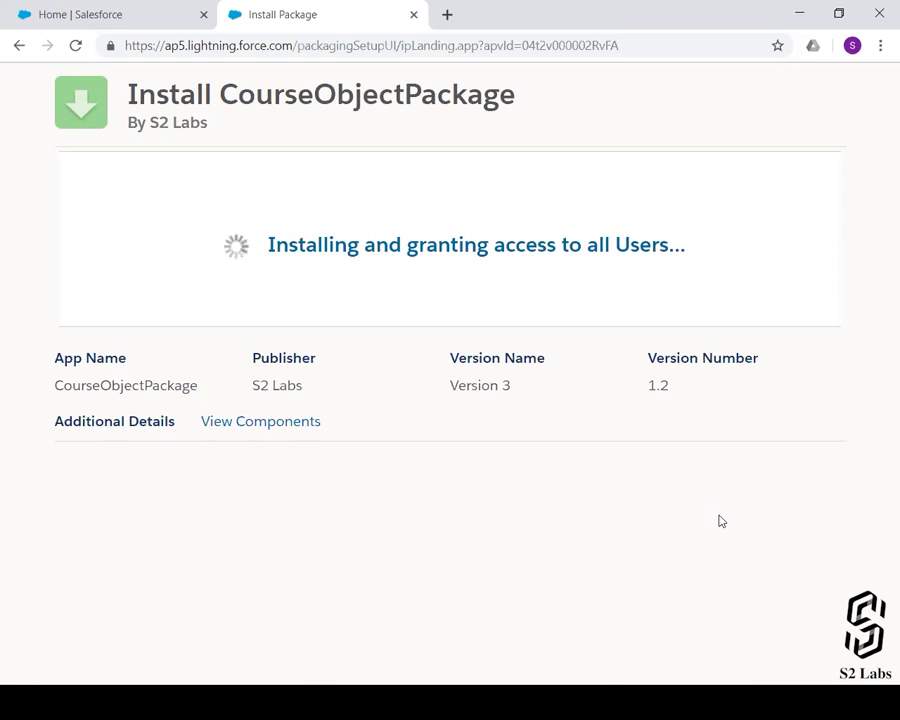
Step: Open the Object Manager in the target org and look through its objects for those of the package
left_click(117, 10)
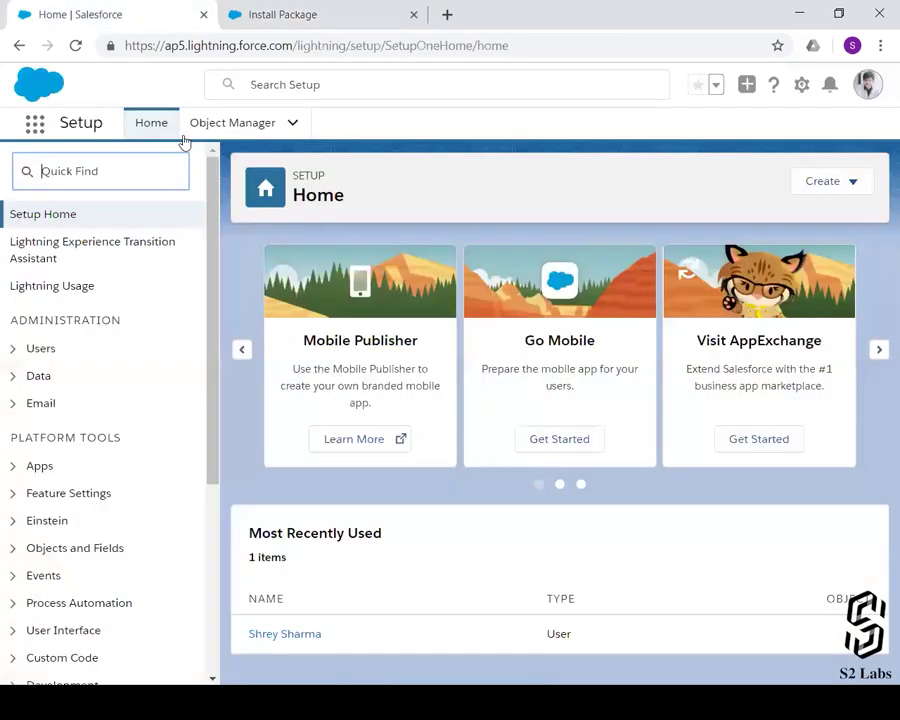
left_click(240, 130)
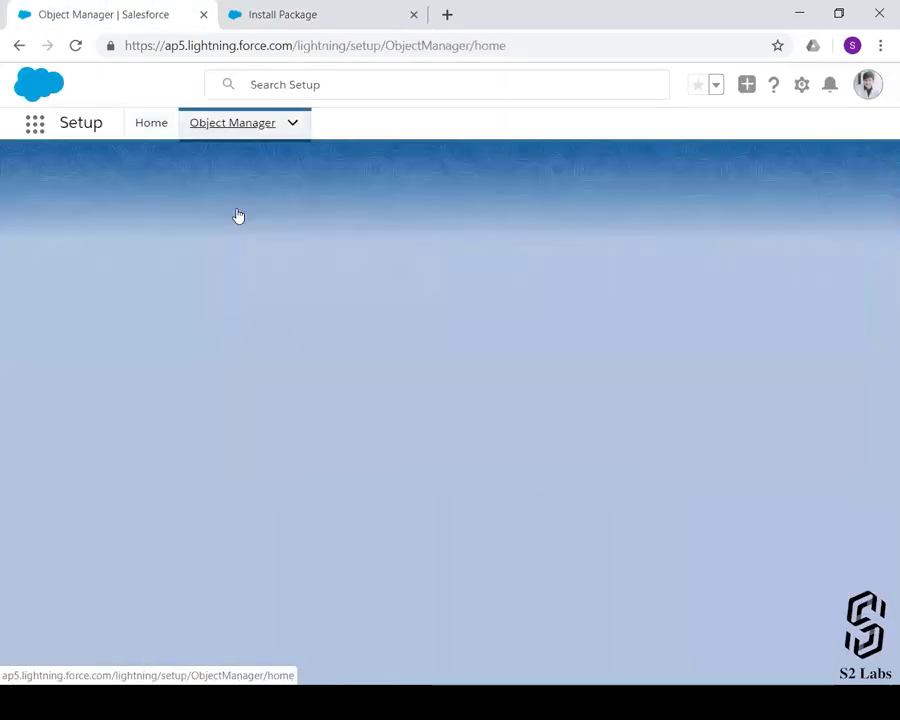
scroll(241, 366, "down", 5)
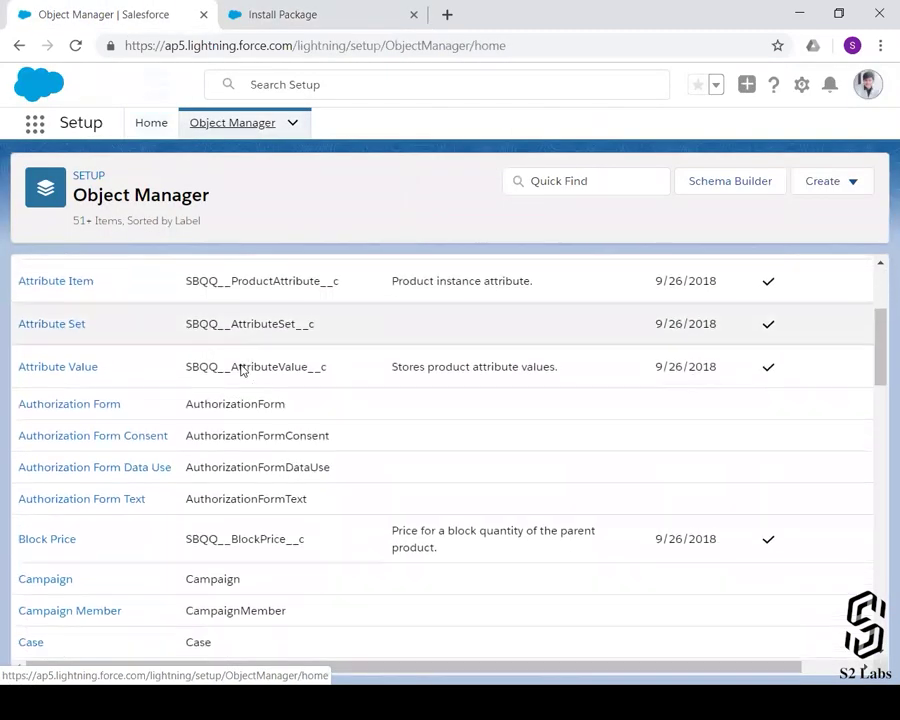
scroll(241, 368, "down", 3)
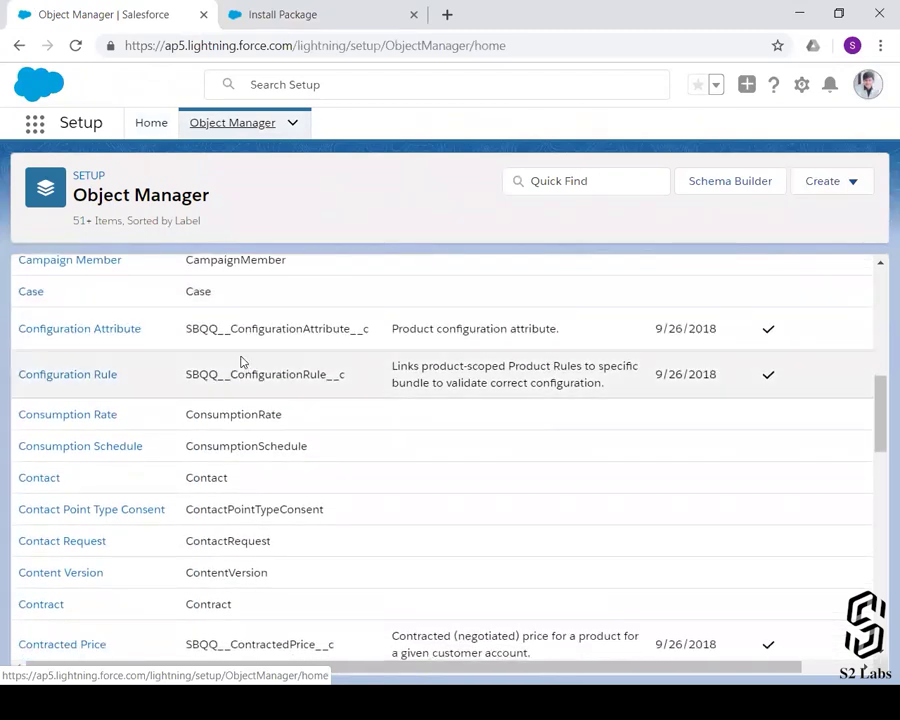
scroll(241, 362, "down", 5)
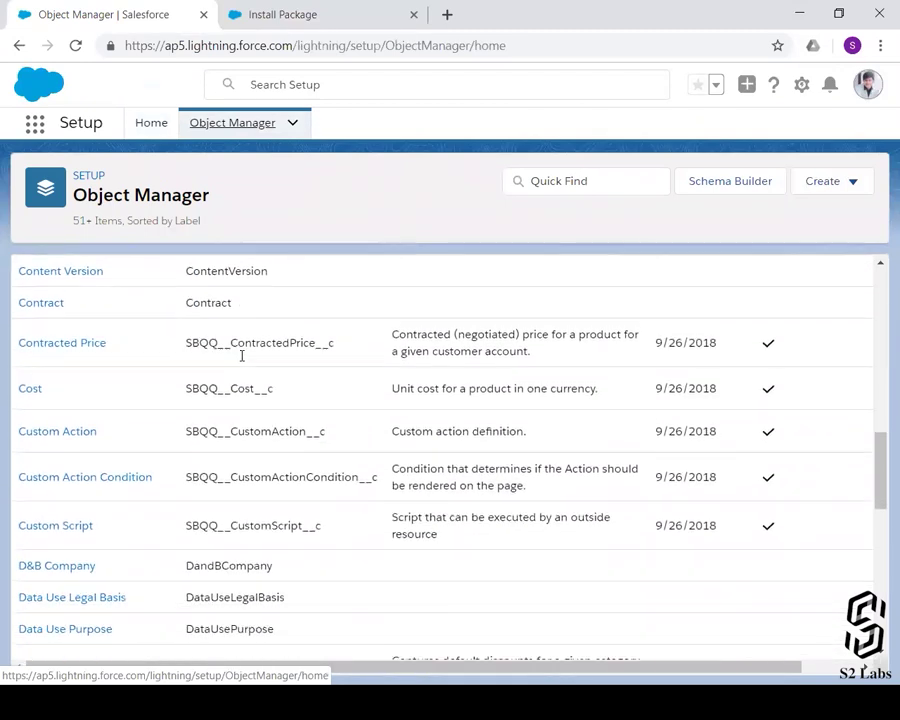
scroll(241, 356, "down", 2)
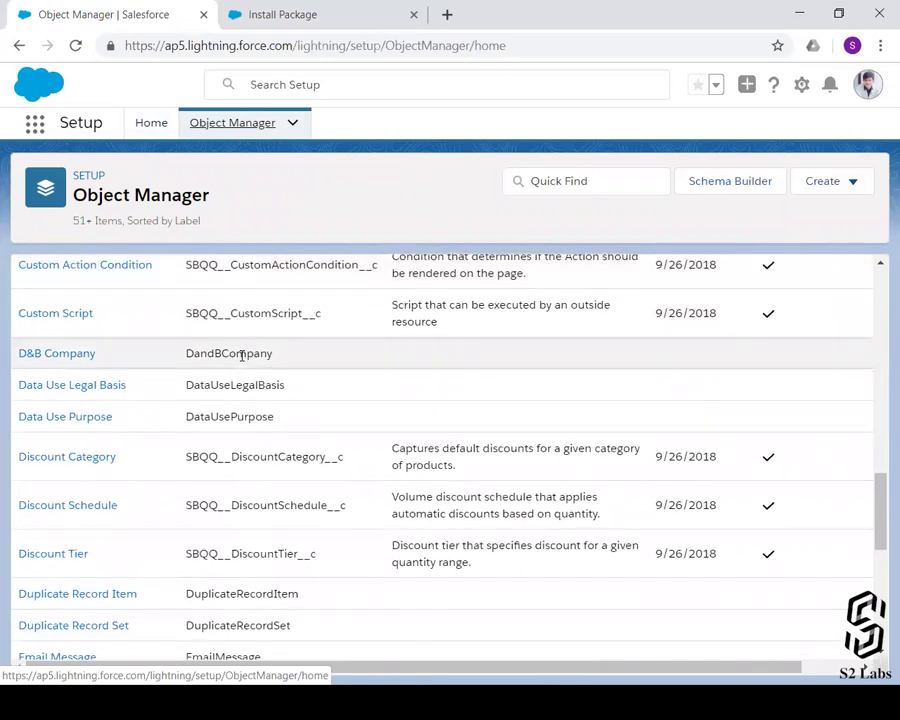
scroll(241, 358, "up", 5)
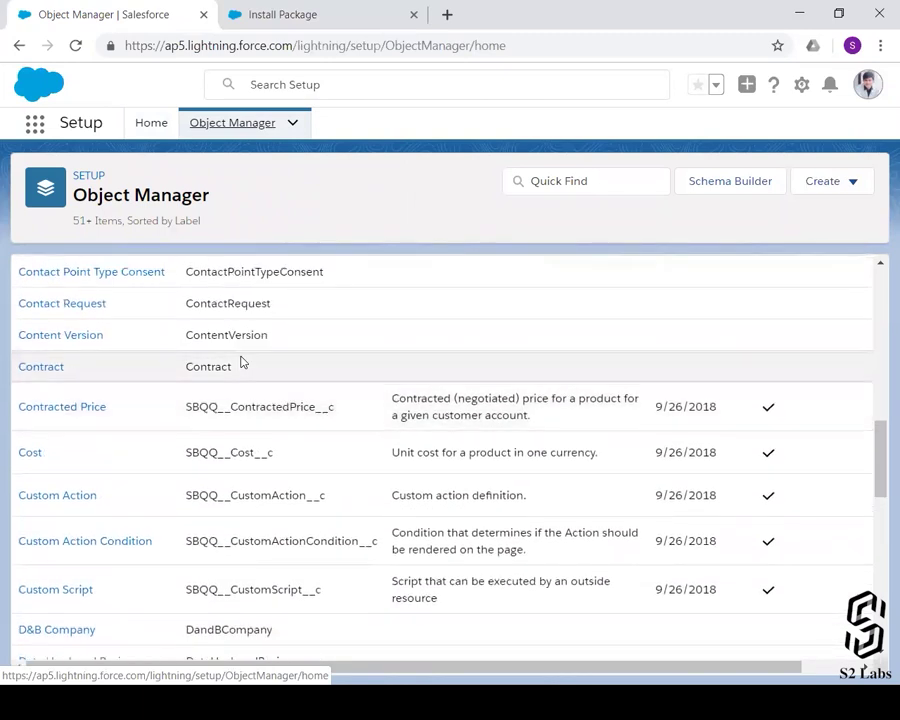
scroll(241, 360, "up", 3)
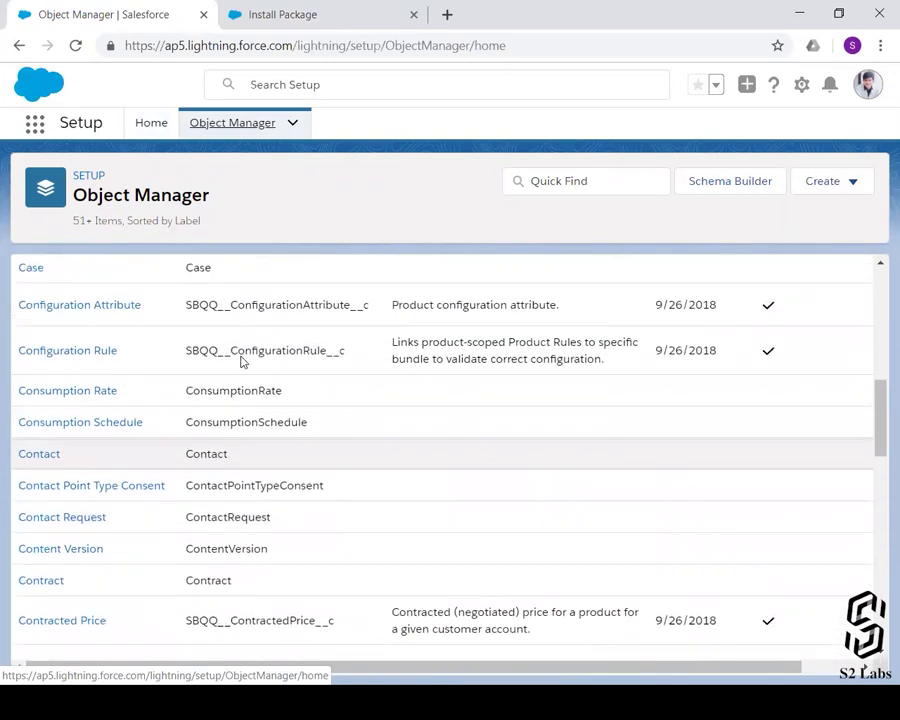
scroll(241, 356, "up", 3)
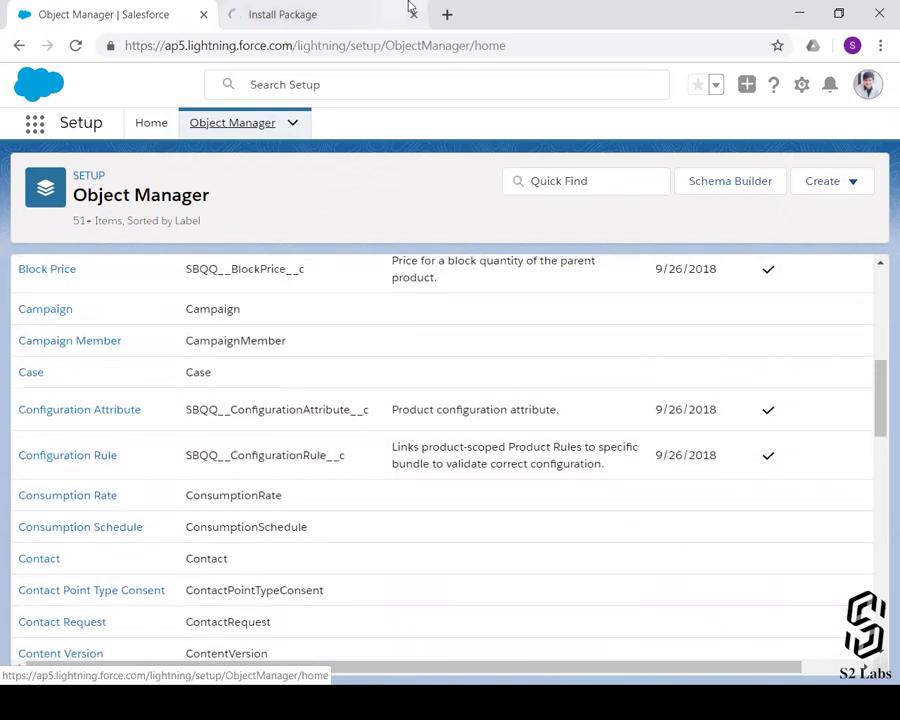
Step: Close the completed package installation and reload the target org's Object Manager list
left_click(345, 7)
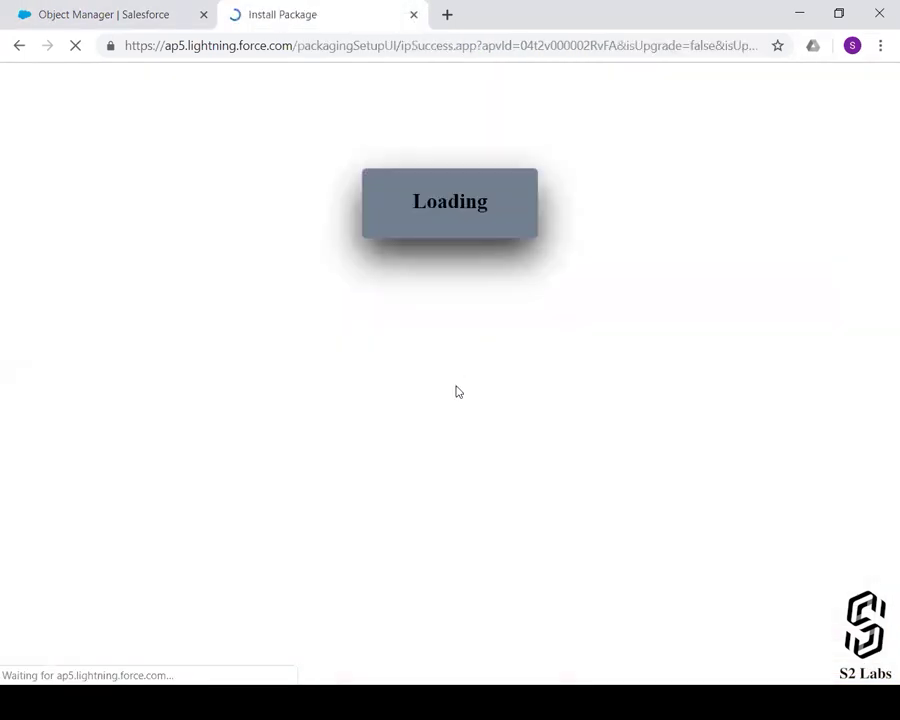
left_click(796, 284)
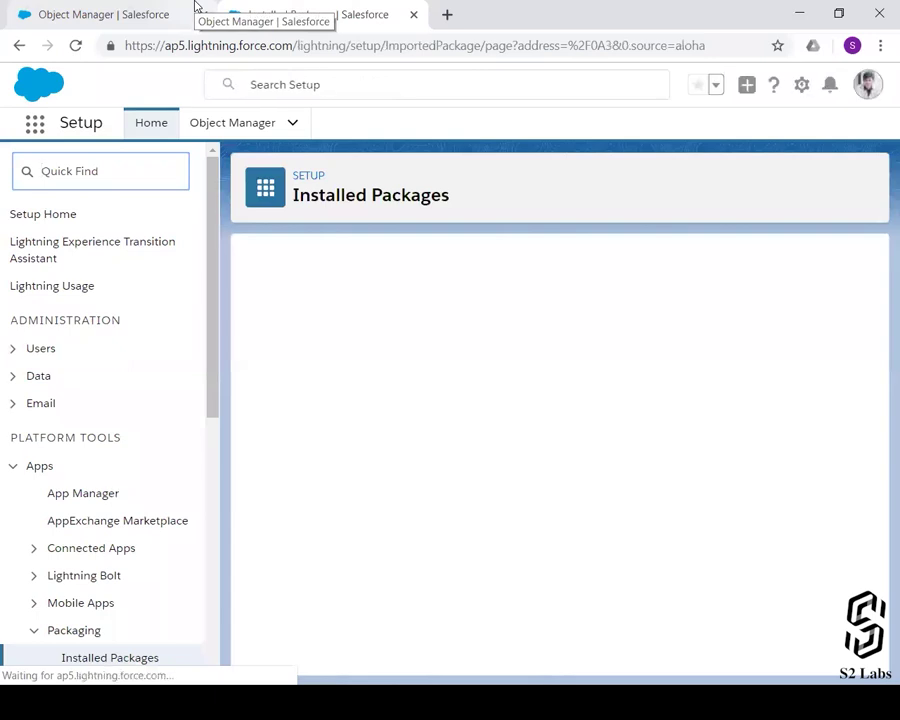
left_click(194, 8)
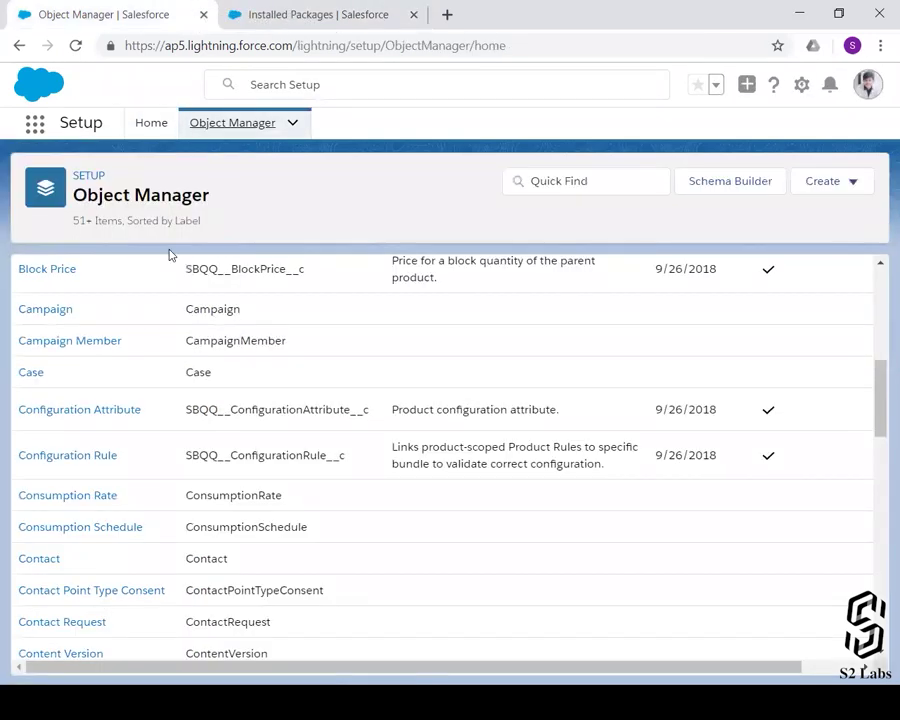
scroll(155, 398, "down", 2)
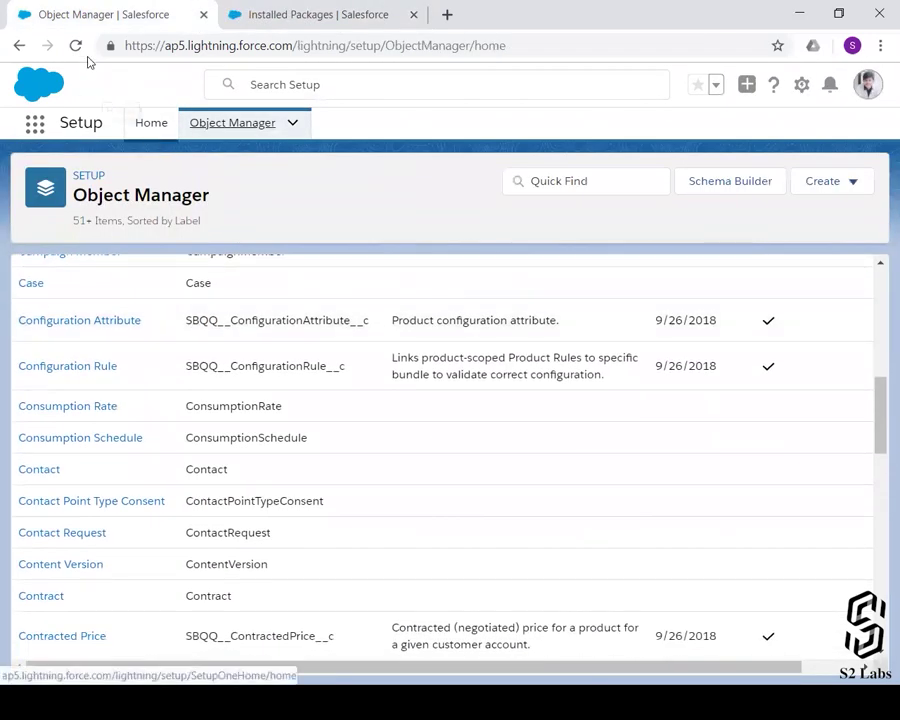
left_click(84, 56)
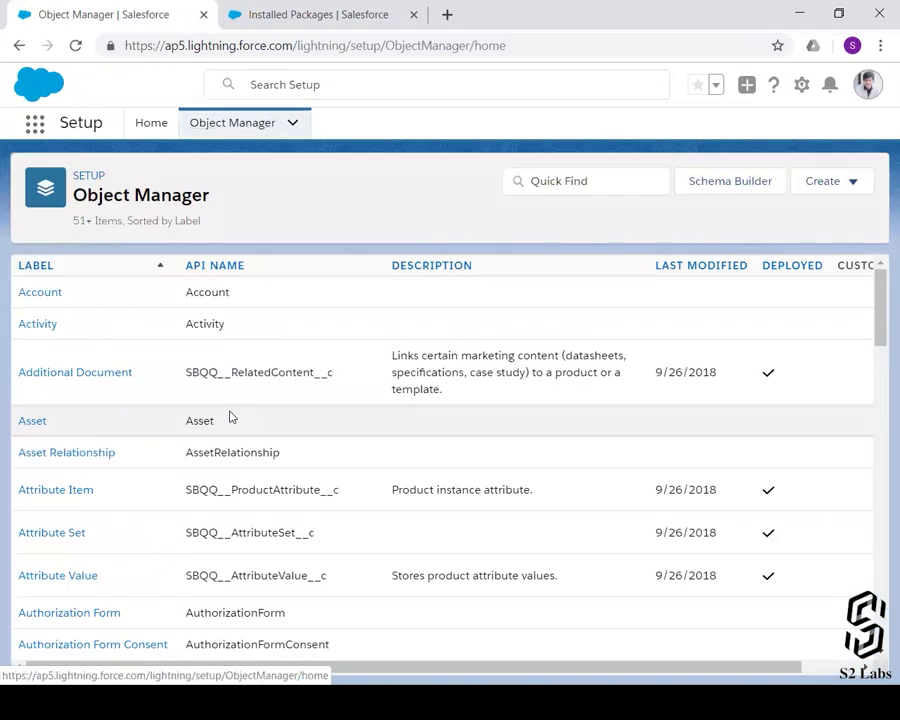
Step: Look through the reloaded Object Manager list for the Course and Faculty custom objects
scroll(229, 417, "down", 6)
scroll(229, 415, "down", 2)
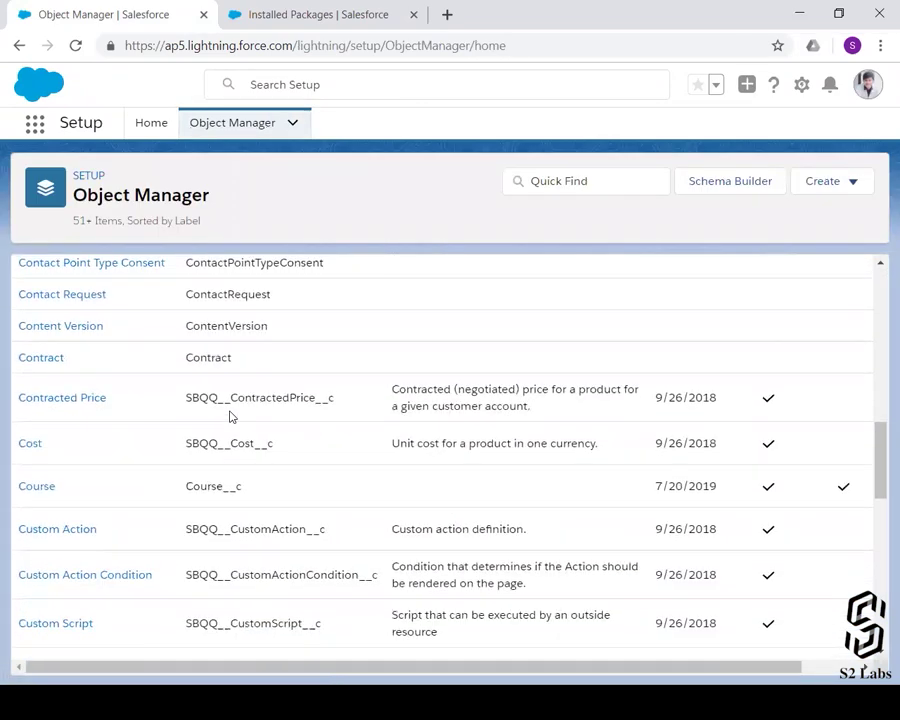
scroll(229, 415, "up", 1)
scroll(229, 415, "down", 1)
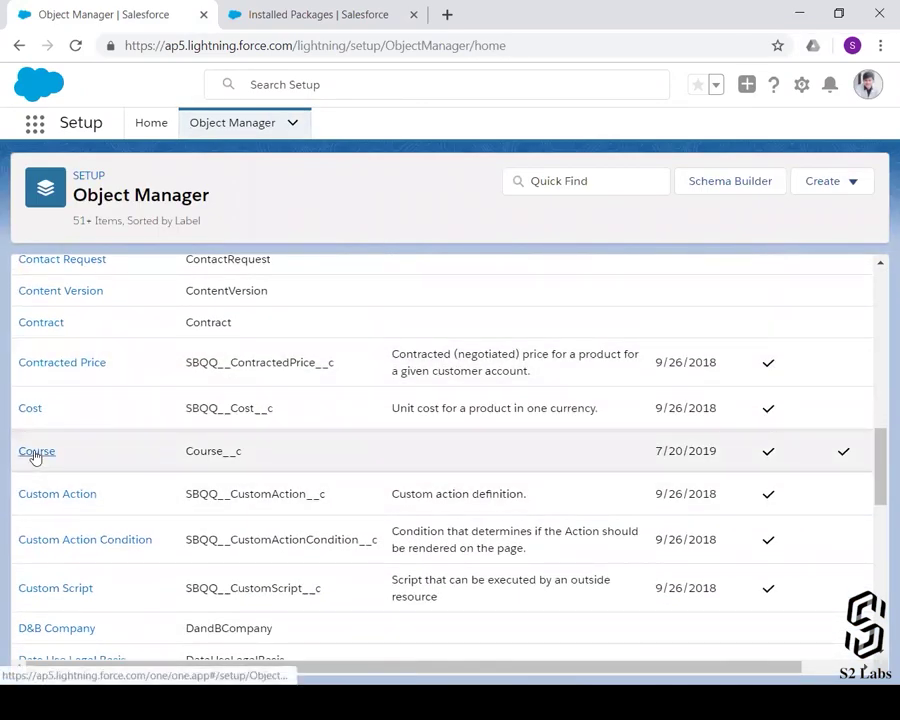
scroll(68, 458, "up", 8)
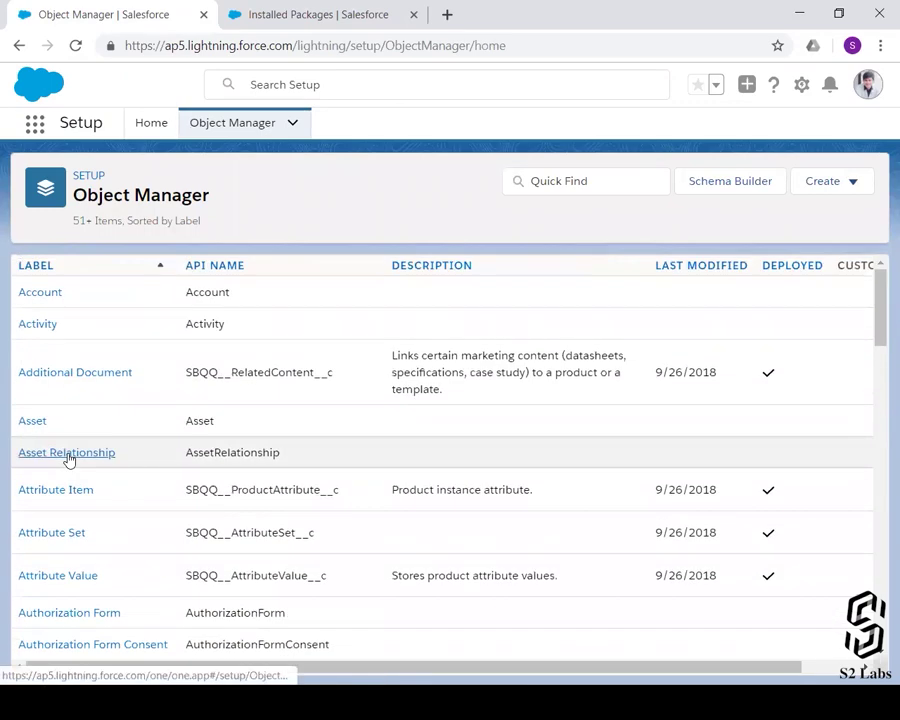
scroll(68, 458, "down", 7)
scroll(68, 458, "down", 5)
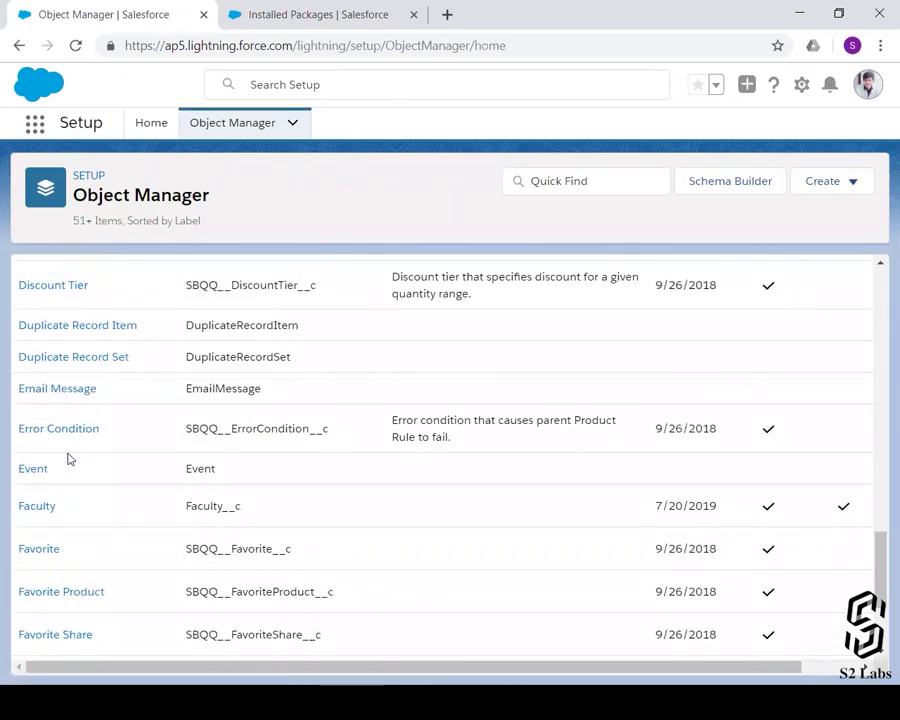
scroll(68, 458, "up", 4)
scroll(68, 458, "down", 1)
scroll(68, 458, "down", 5)
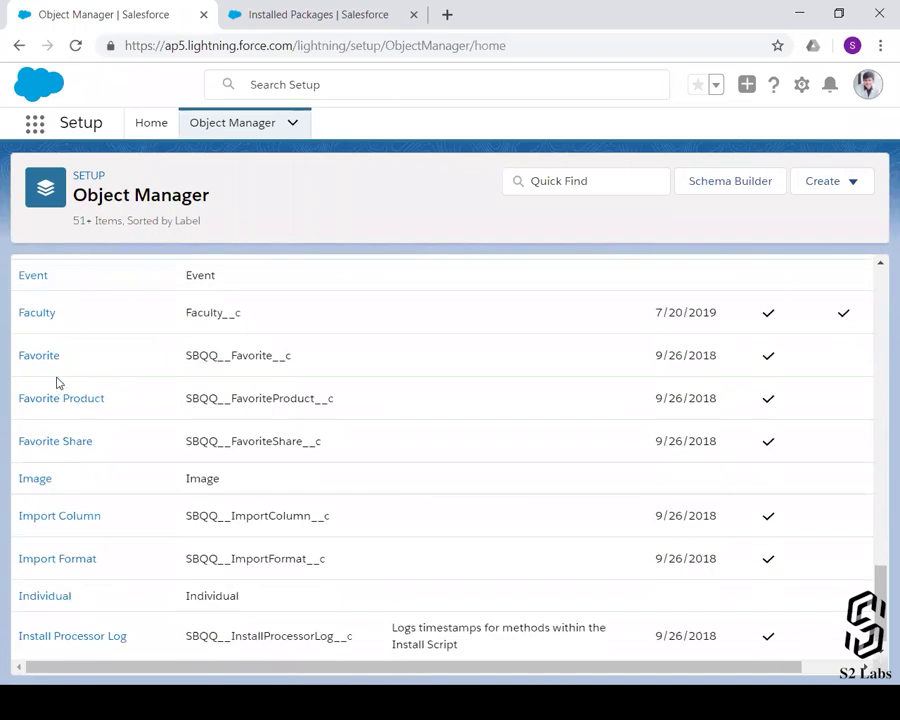
scroll(54, 377, "down", 1)
scroll(46, 320, "up", 3)
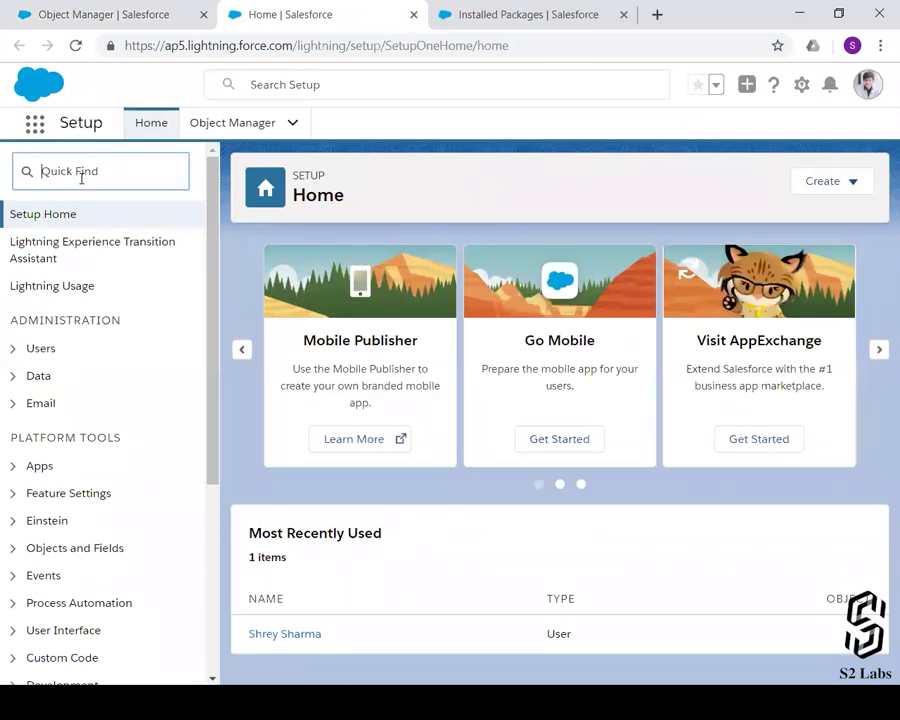
Step: Find Installed Packages in Setup by searching for "Inst" and examine the details listed for CourseObjectPackage
type("Insp")
key("BackSpace")
type("t")
left_click(94, 266)
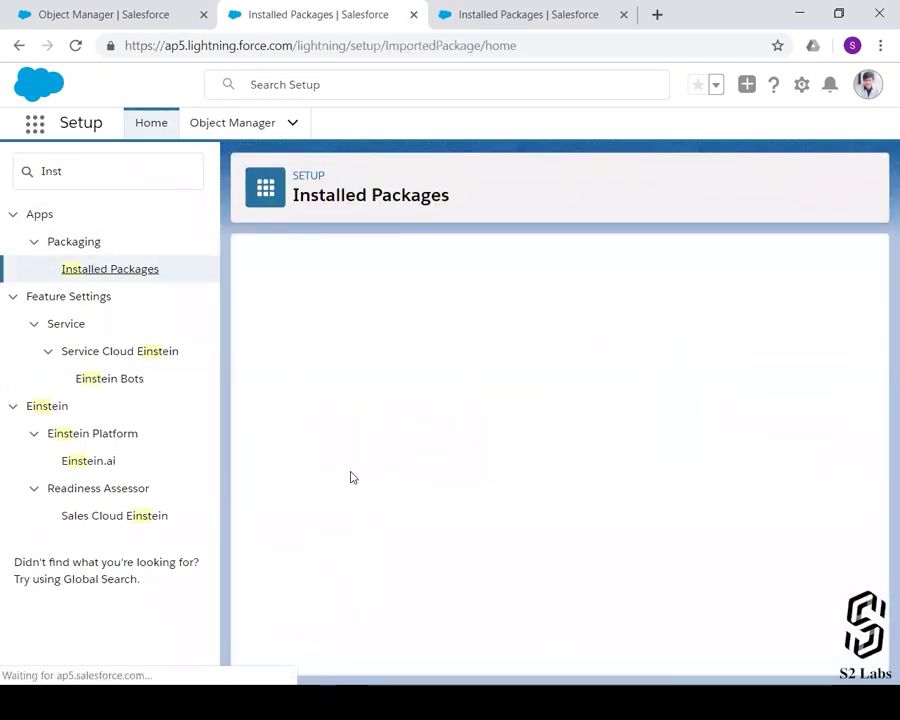
scroll(350, 474, "down", 1)
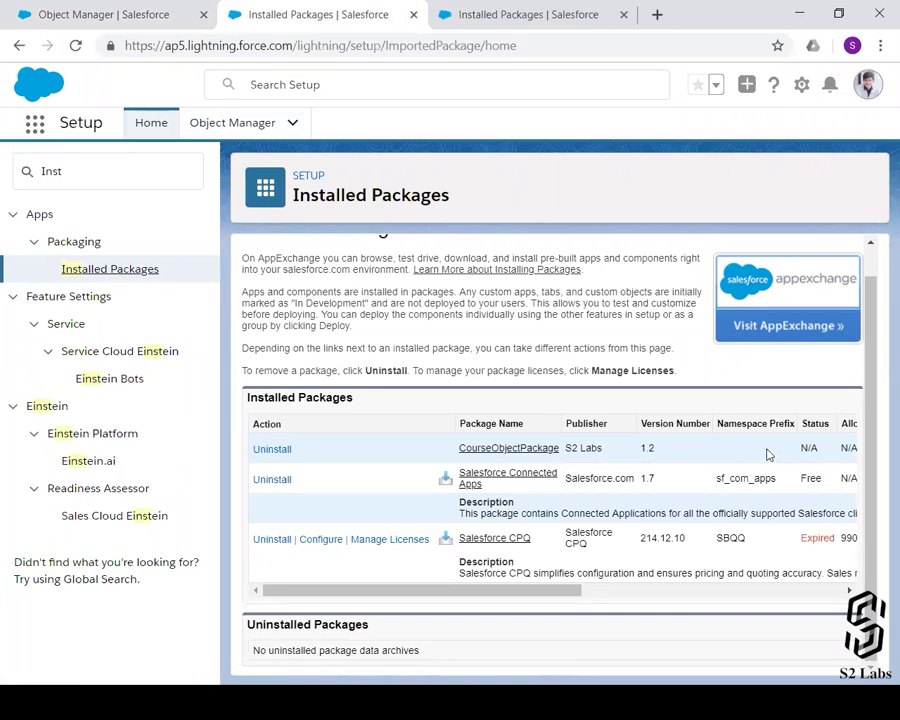
scroll(788, 454, "right", 3)
scroll(788, 454, "left", 3)
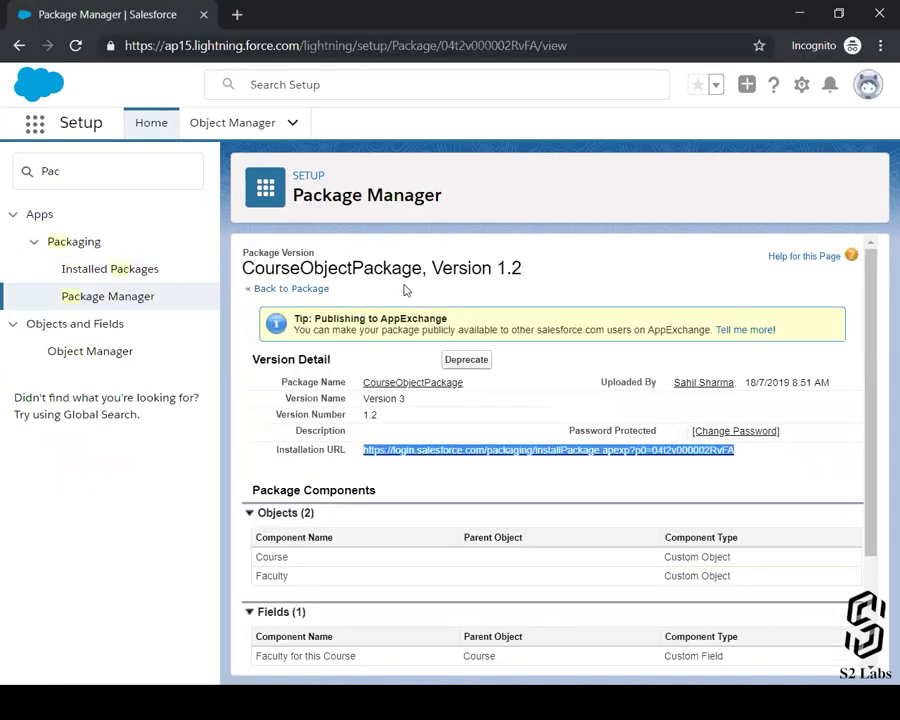
Step: Switch to the browser window with the Zoom post-attendee page and close that page
left_click(480, 318)
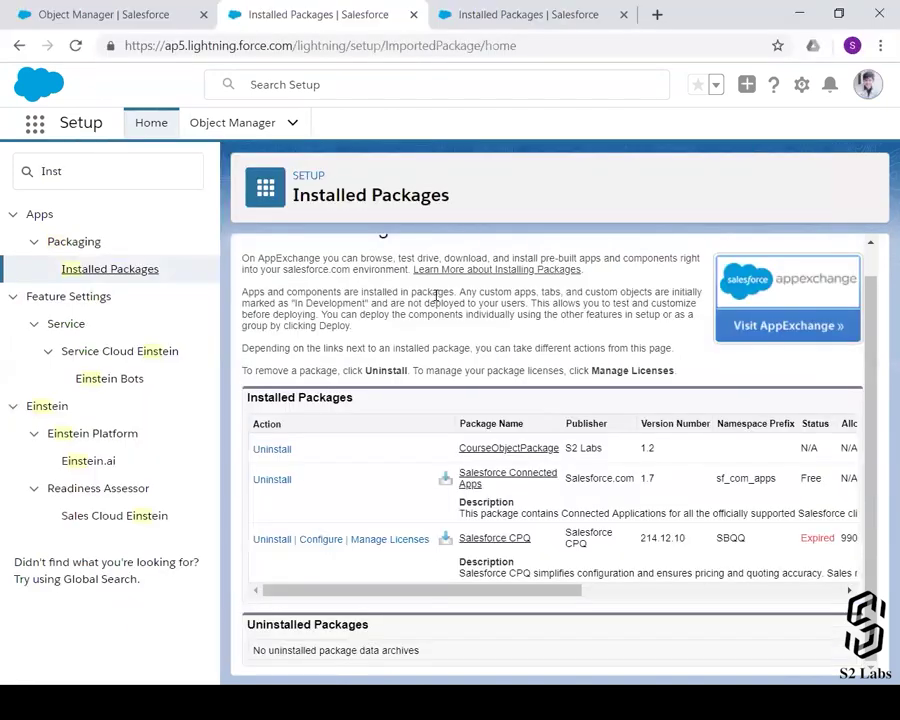
key("alt+Tab")
key("alt+Tab")
key("alt+Tab")
key("alt+Tab")
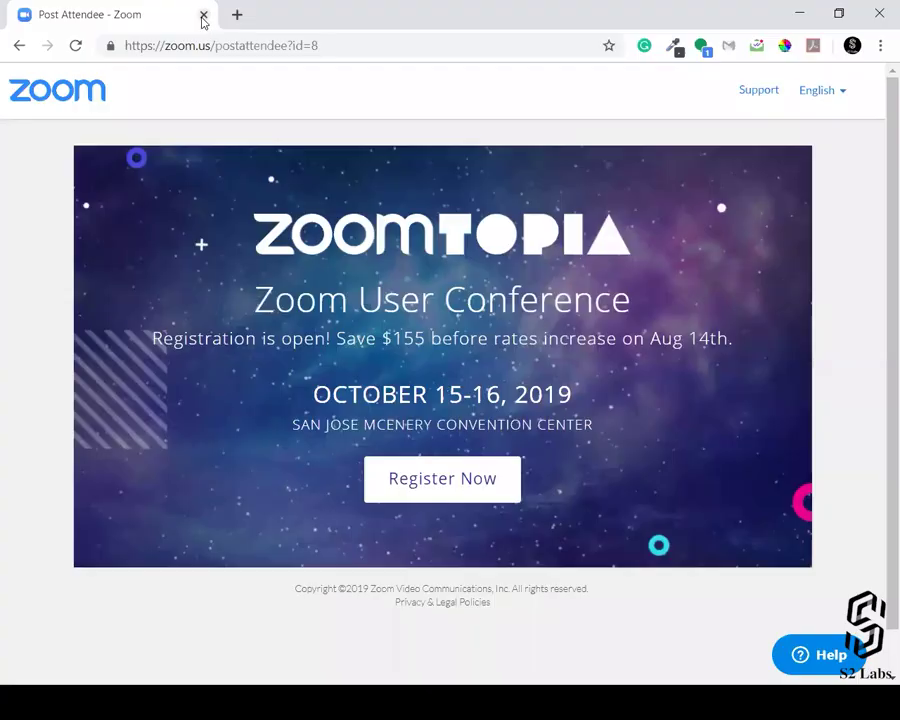
left_click(201, 14)
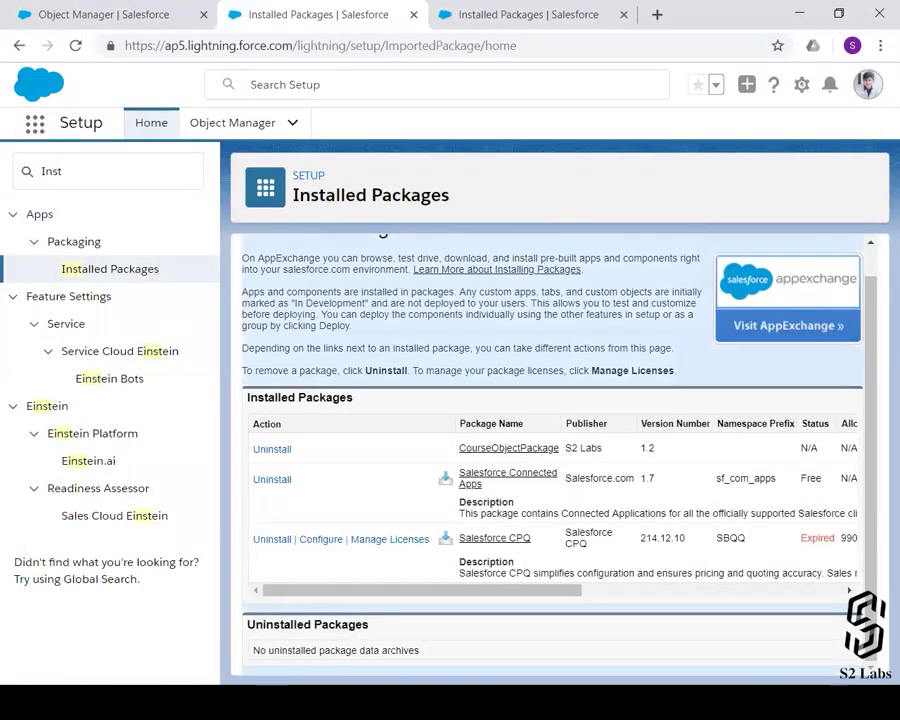
Step: Return to Package Manager in the packaging org, change CourseObjectPackage to a managed package and save it
key("alt+Tab")
key("alt+Tab")
key("alt+Tab")
scroll(533, 349, "up", 1)
key("alt+Tab")
key("alt+Tab")
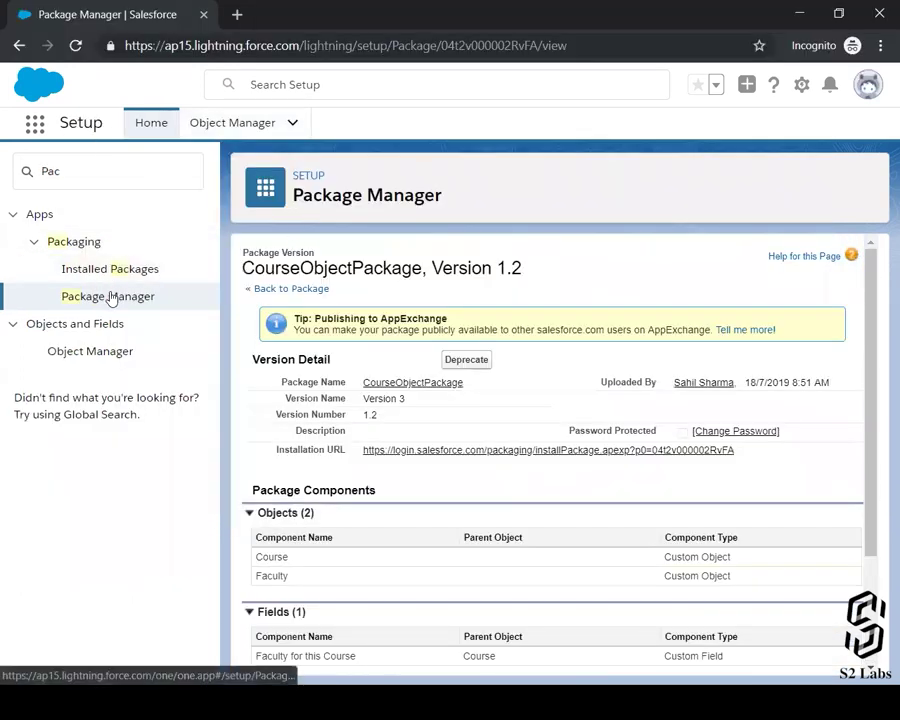
left_click(111, 296)
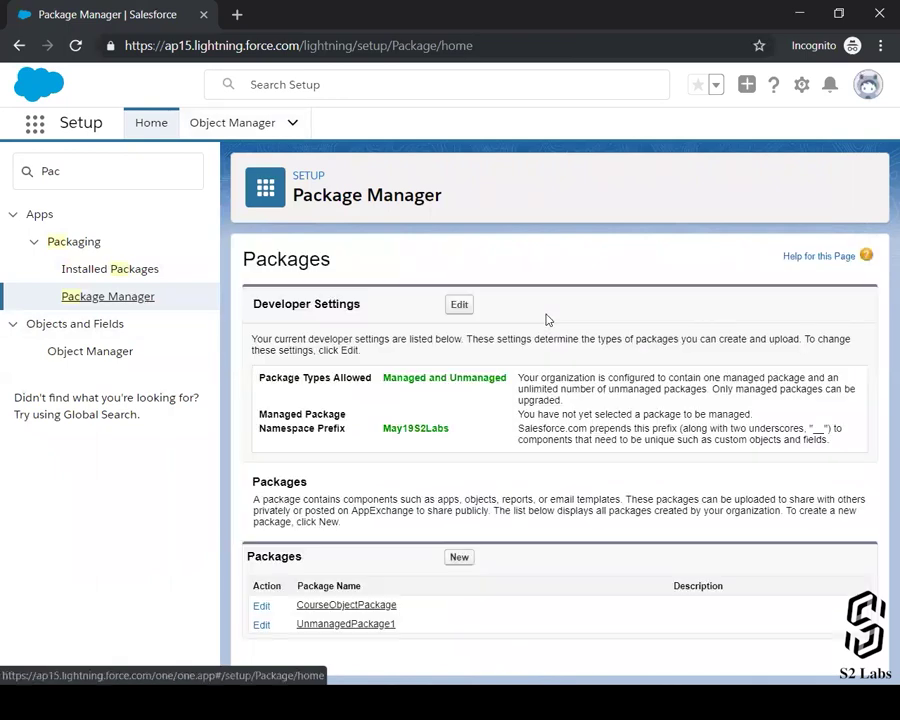
left_click(261, 608)
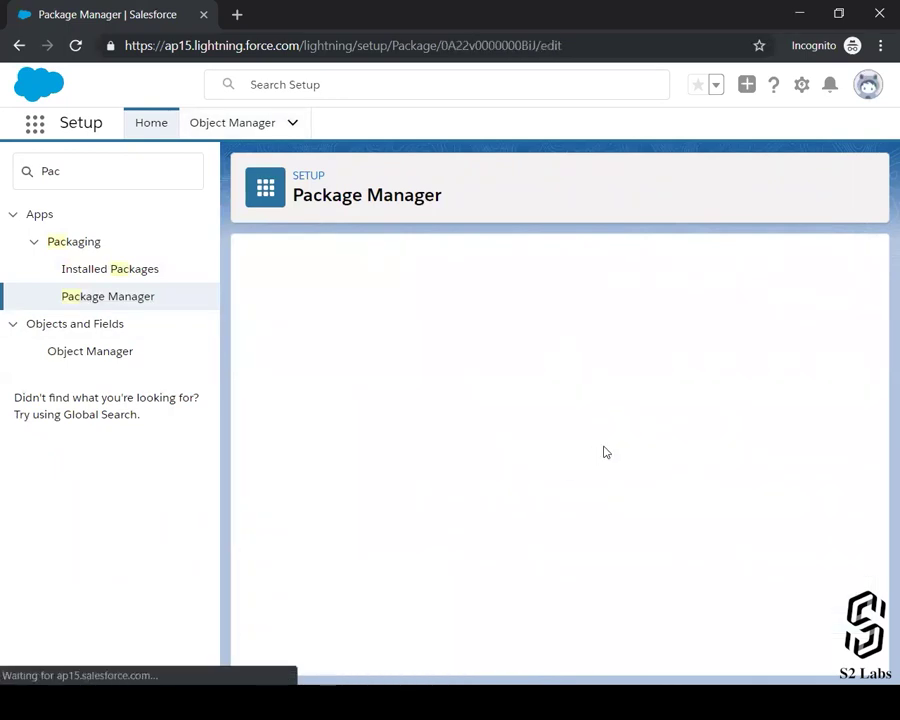
left_click(686, 342)
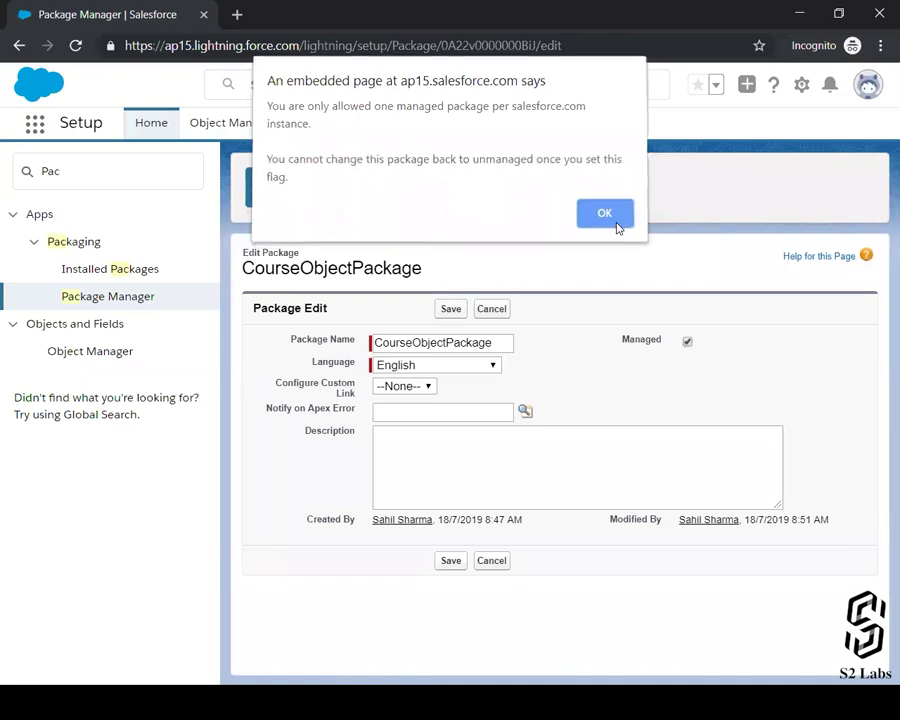
left_click(449, 312)
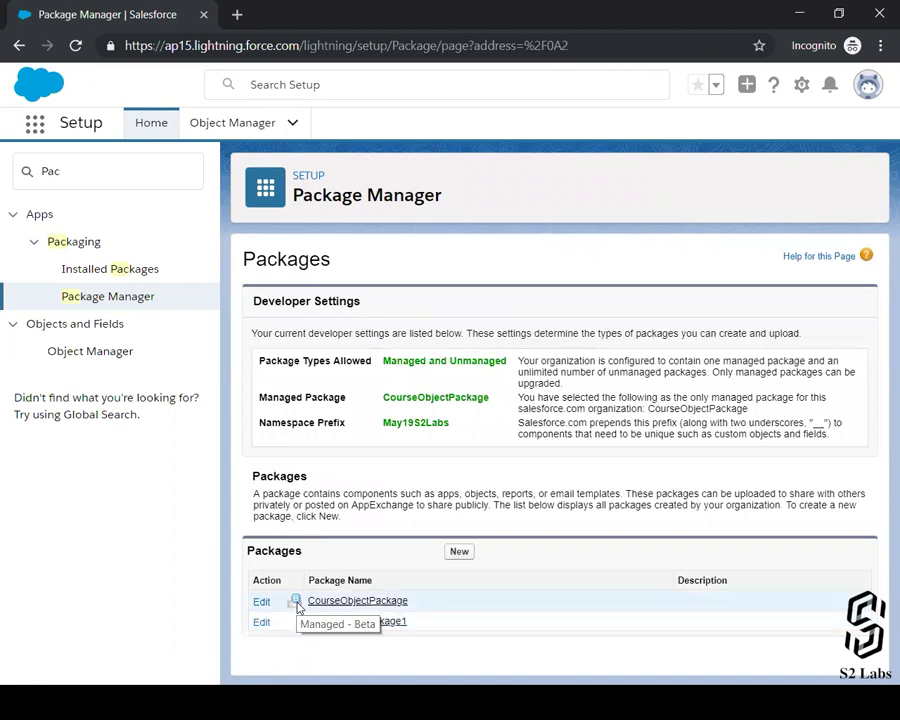
Step: Open the details of CourseObjectPackage and view its components, remote access and versions
left_click(348, 600)
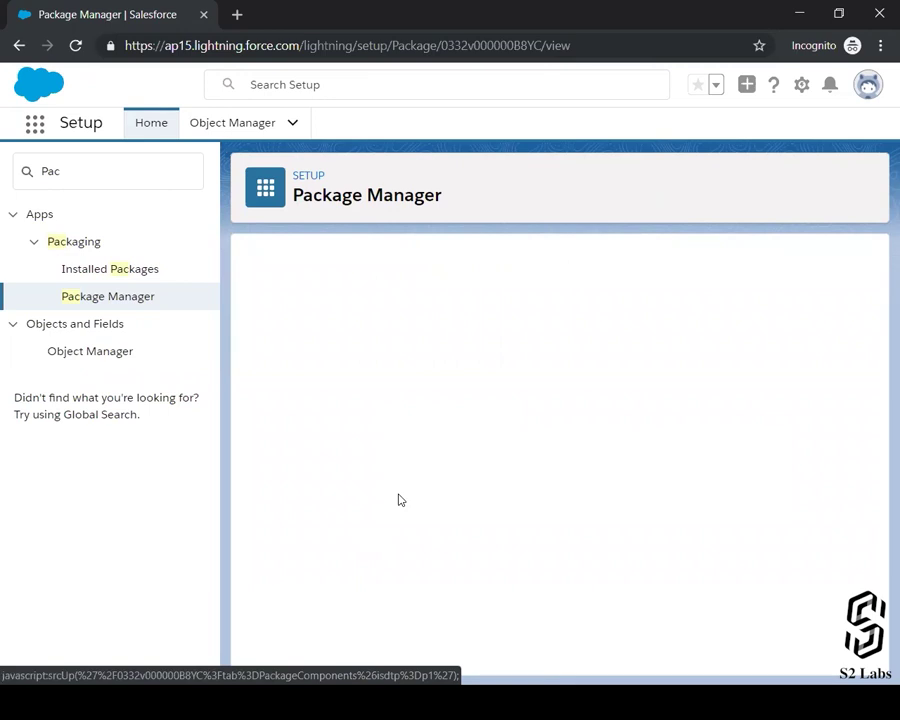
scroll(398, 498, "down", 1)
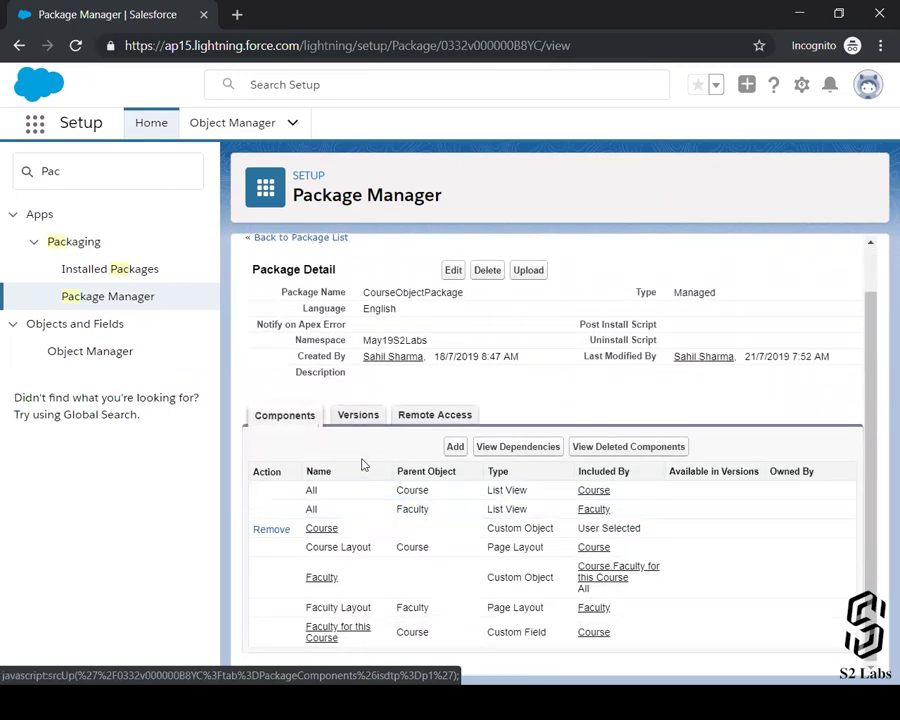
left_click(420, 418)
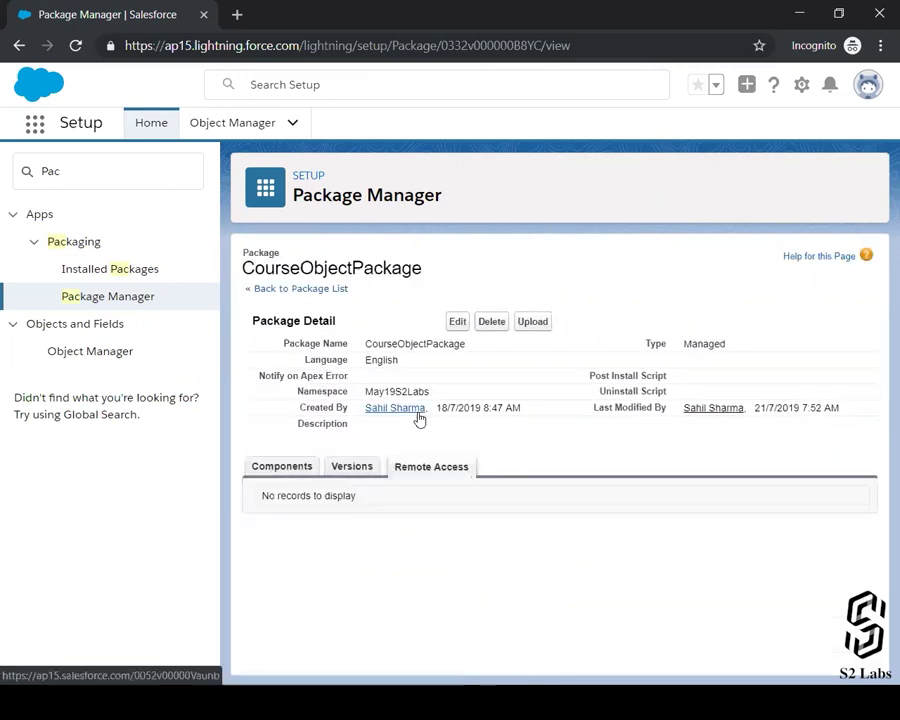
left_click(370, 474)
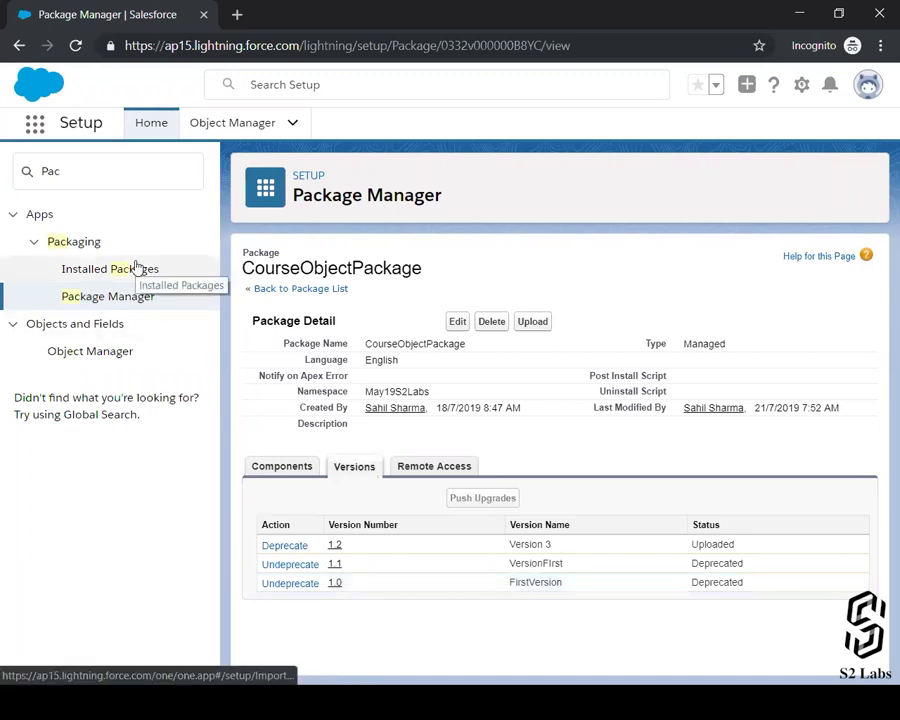
Step: Switch from the packaging org to another open window
key("alt+Tab")
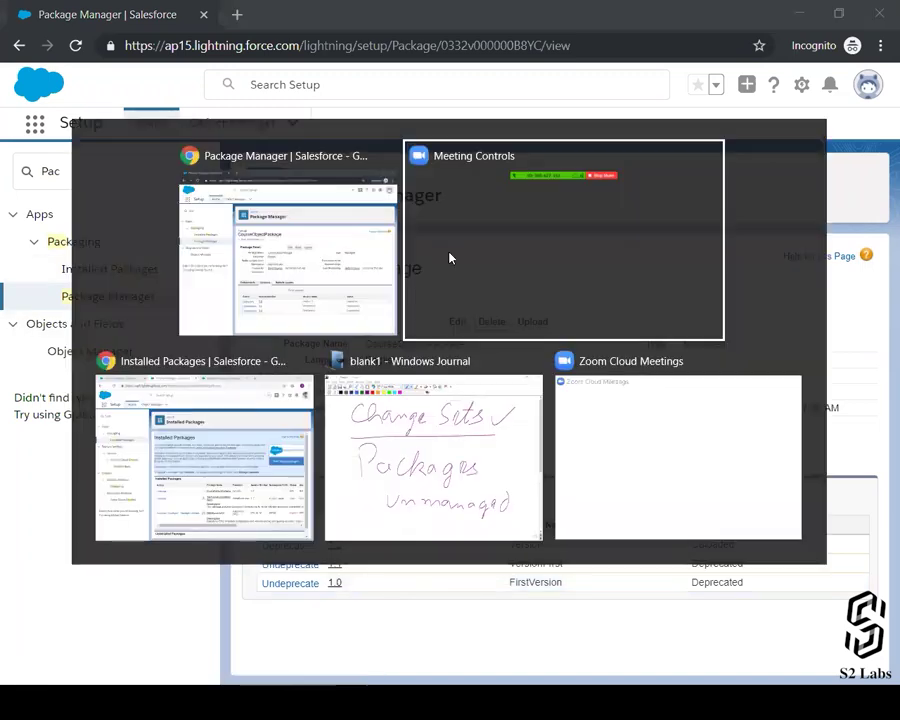